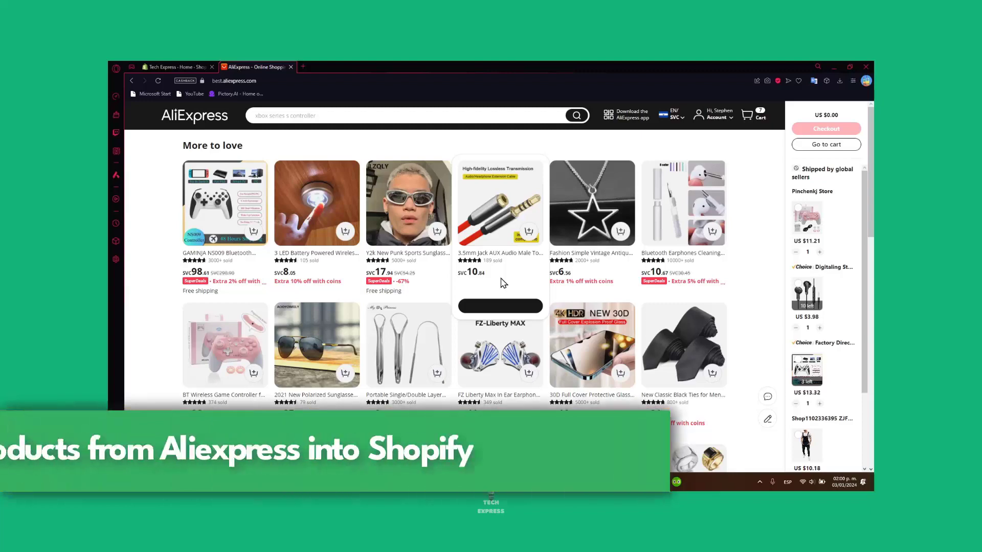
- Open the live Tech Express storefront from the Shopify admin to show its Christmas Decors home page
scroll(503, 283, "down", 10)
scroll(504, 285, "up", 10)
left_click(176, 66)
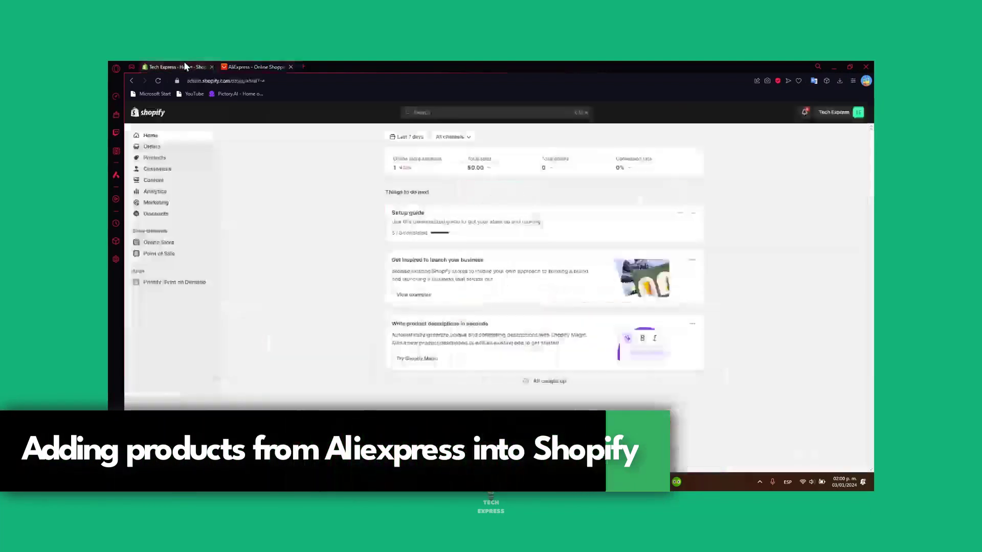
left_click(211, 243)
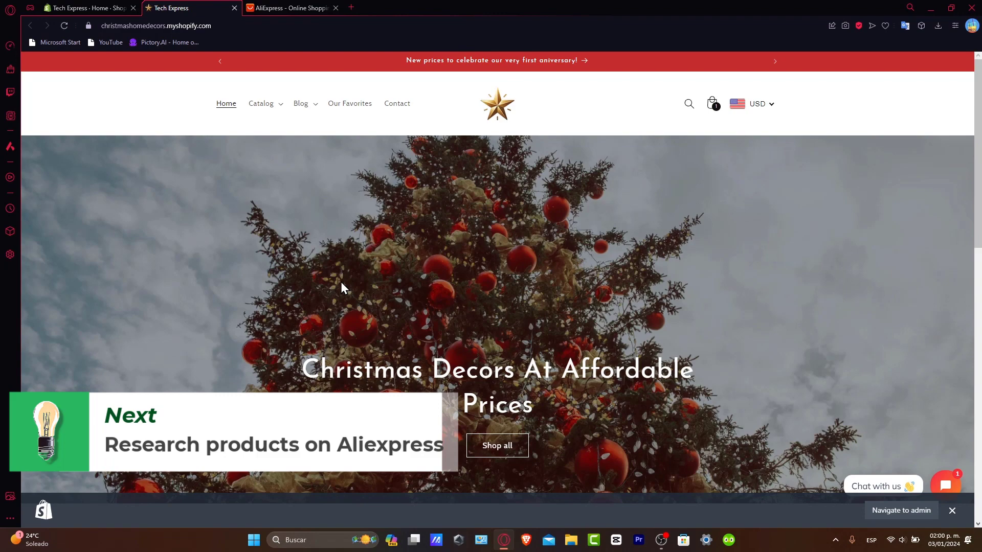
- Browse the storefront's Christmas product grid, then return to AliExpress's More to love recommendations
scroll(502, 377, "down", 10)
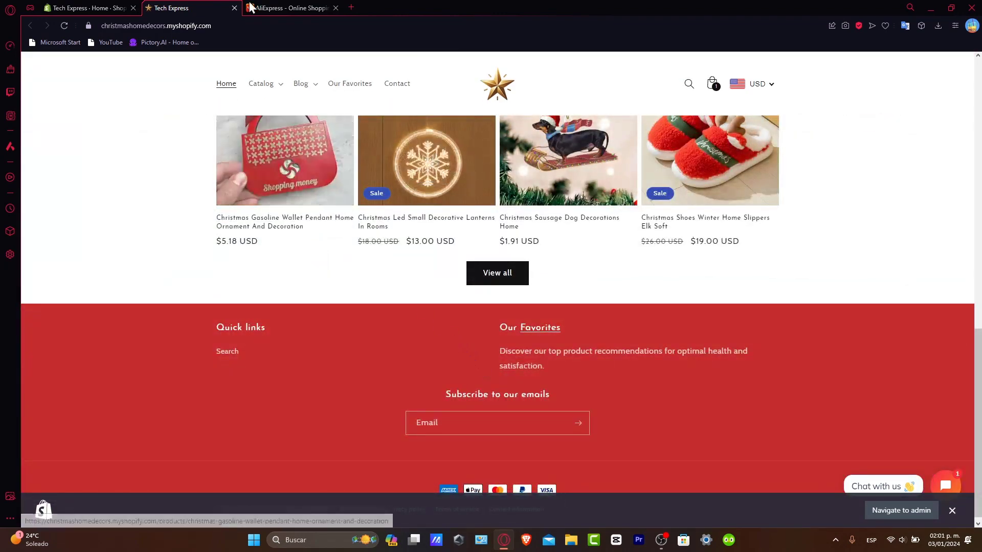
left_click(292, 8)
scroll(499, 203, "down", 6)
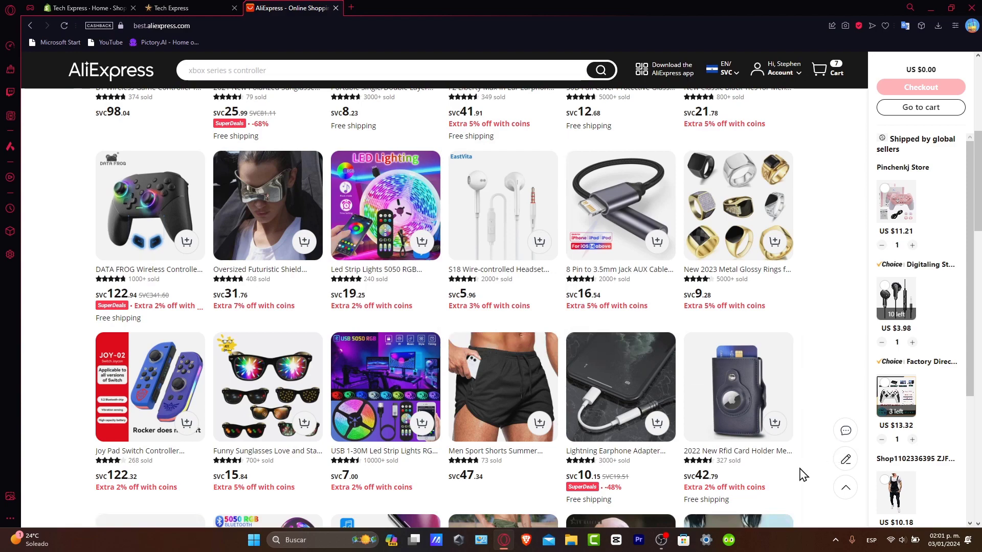
- Search AliExpress for 'xbox series s controller'
scroll(802, 473, "up", 5)
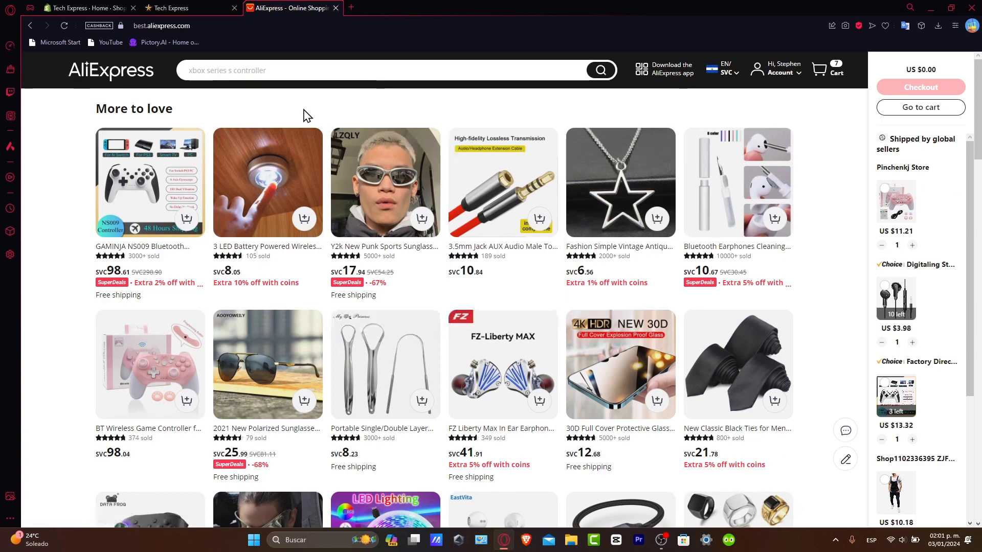
left_click(139, 73)
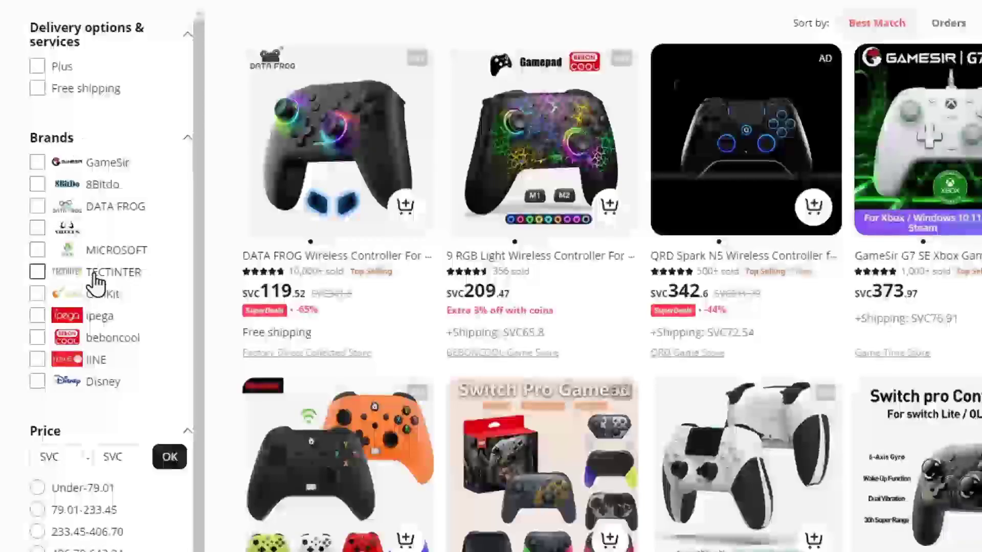
scroll(91, 363, "down", 1)
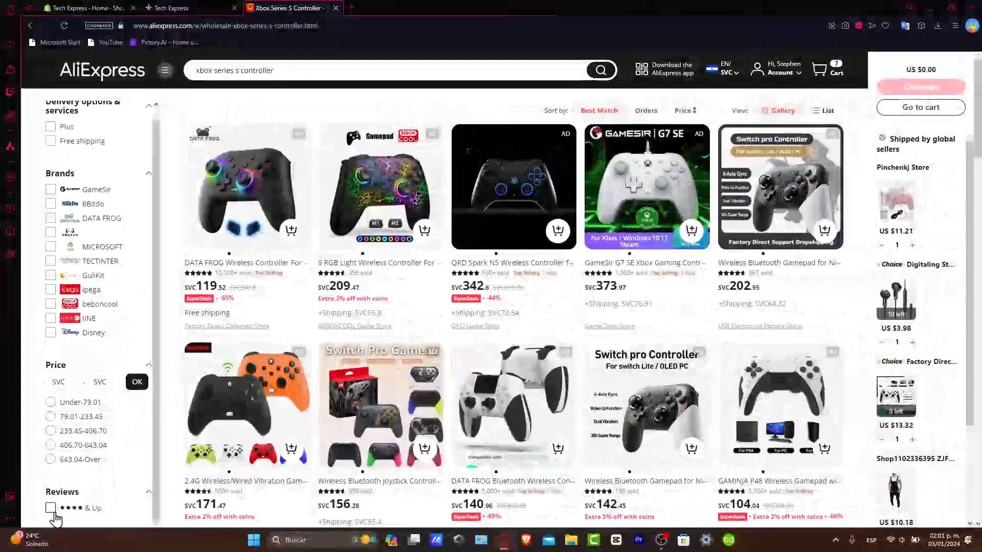
- Filter results to Reviews 4 stars & Up, try Price sort, switch to List view, then sort by Best Match
left_click(50, 508)
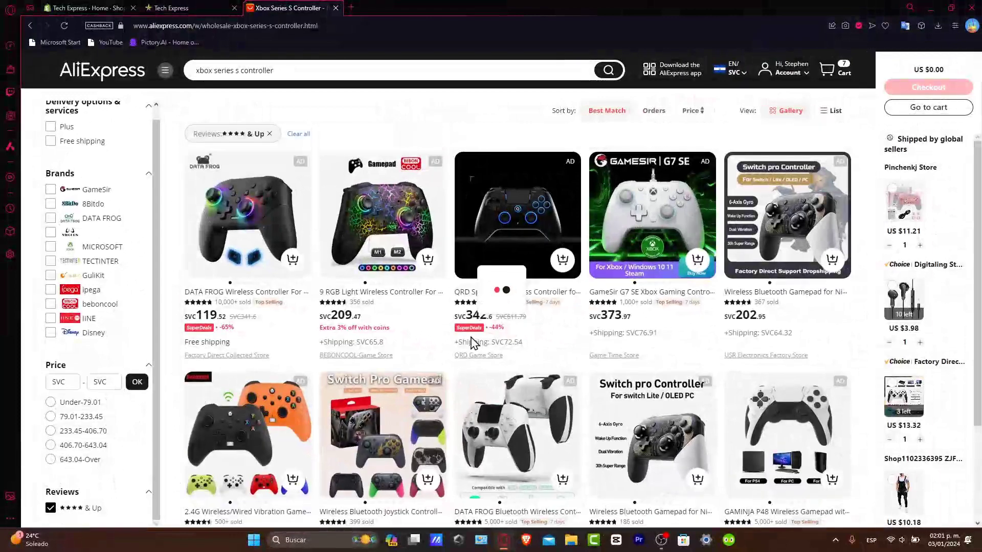
left_click(687, 116)
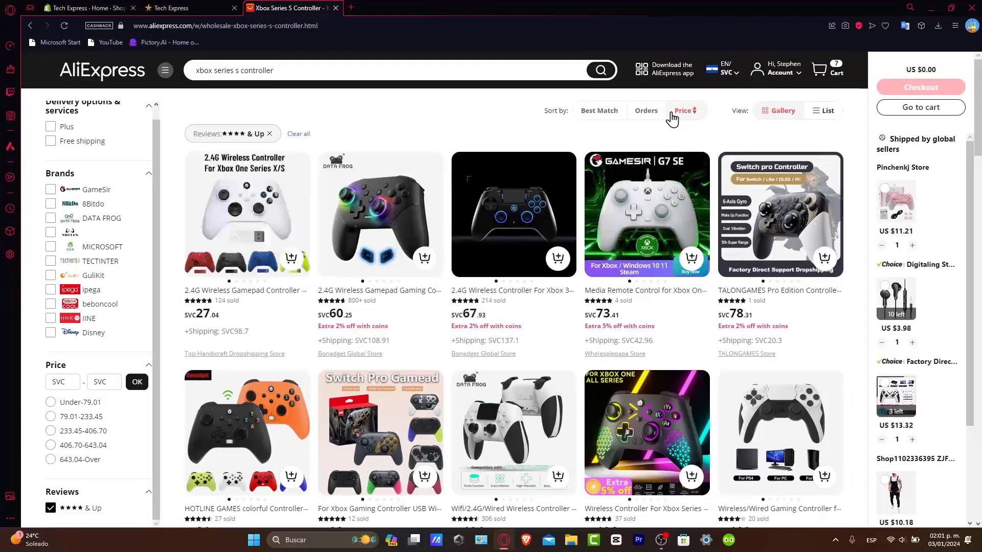
left_click(825, 113)
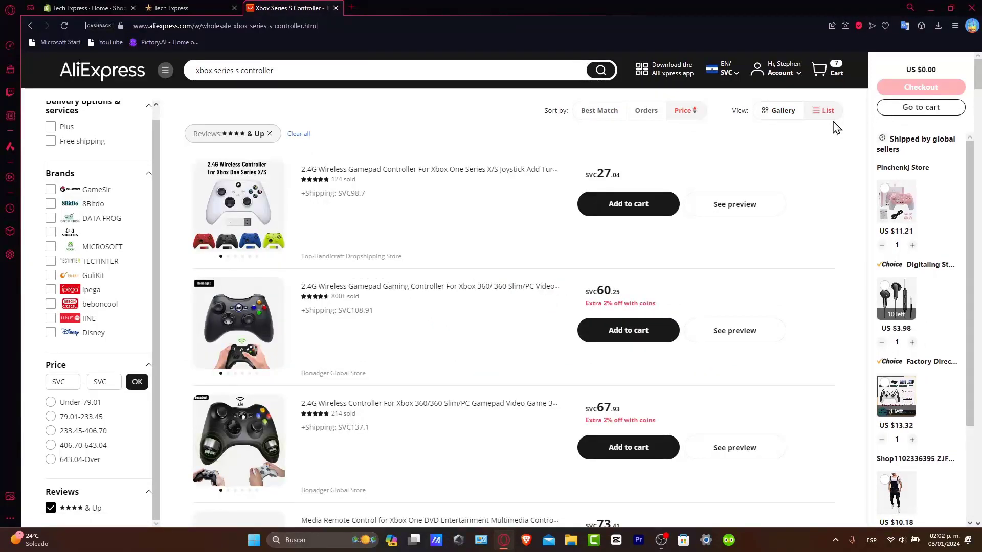
left_click(610, 111)
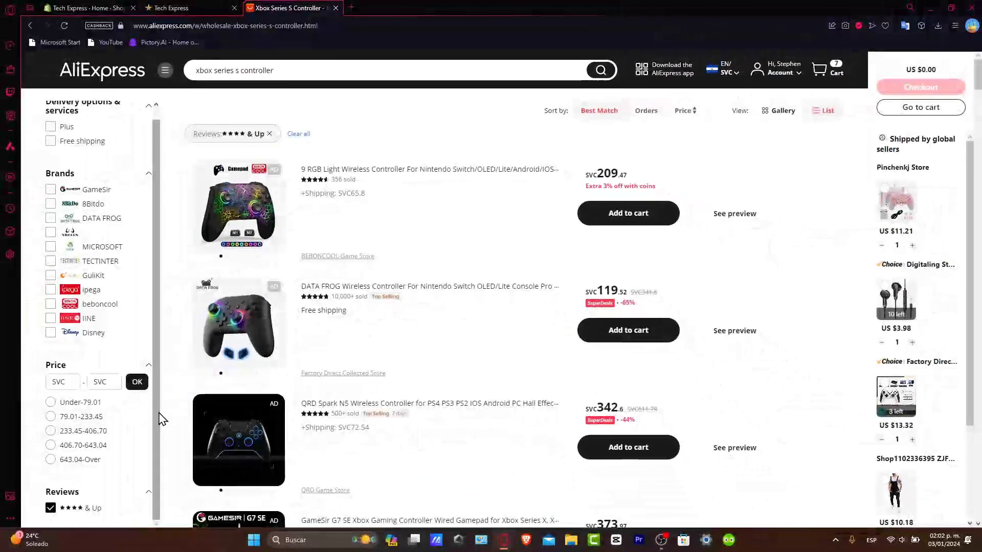
scroll(159, 368, "up", 1)
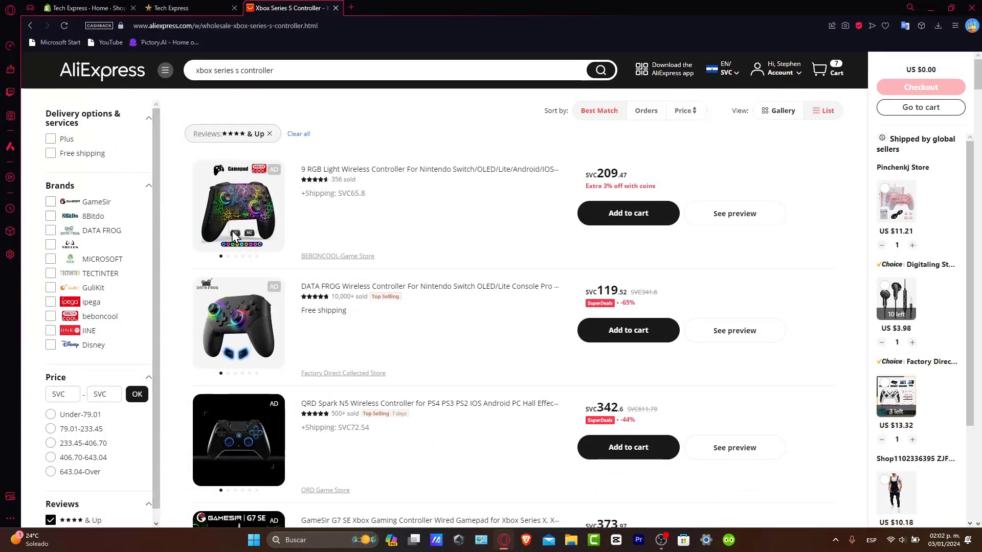
scroll(532, 281, "down", 15)
- Clear the 'xbox series s controller' query and switch suggestions to the Home Appliances recommendations
triple_click(278, 70)
key("BackSpace")
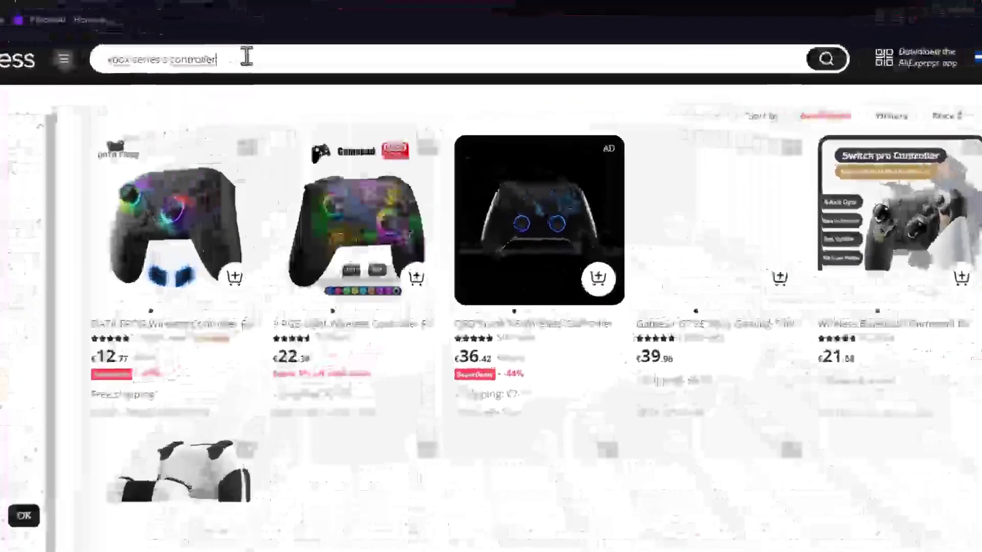
triple_click(291, 71)
key("BackSpace")
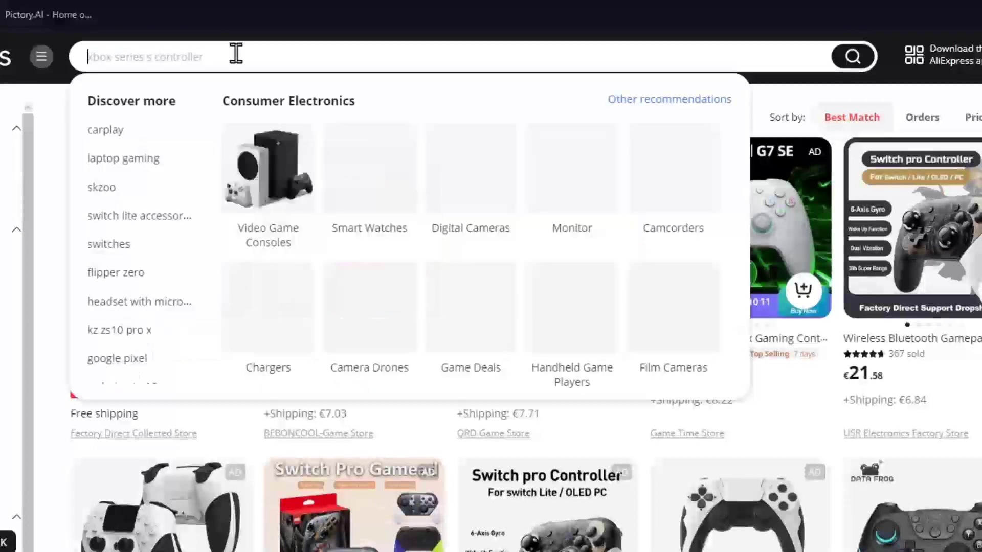
scroll(143, 179, "down", 2)
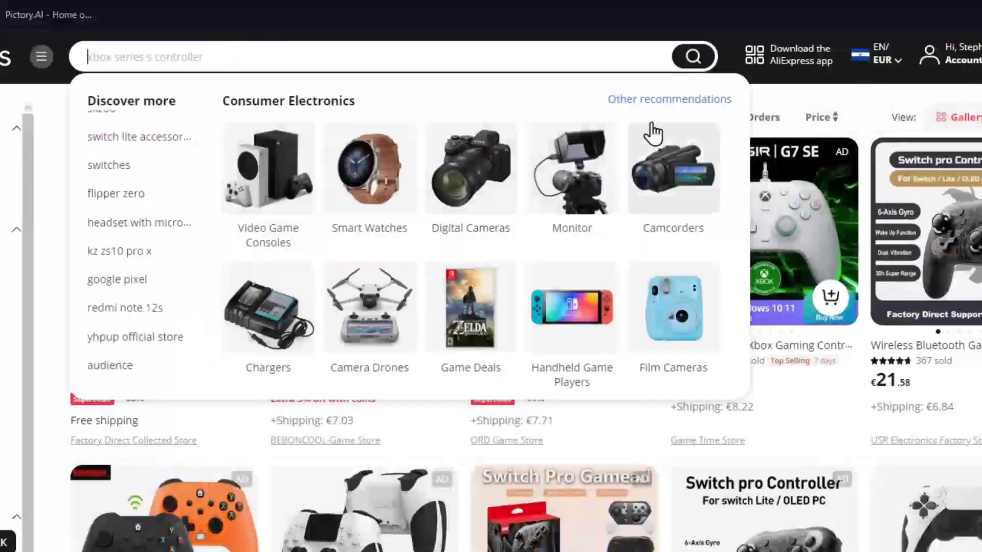
left_click(682, 108)
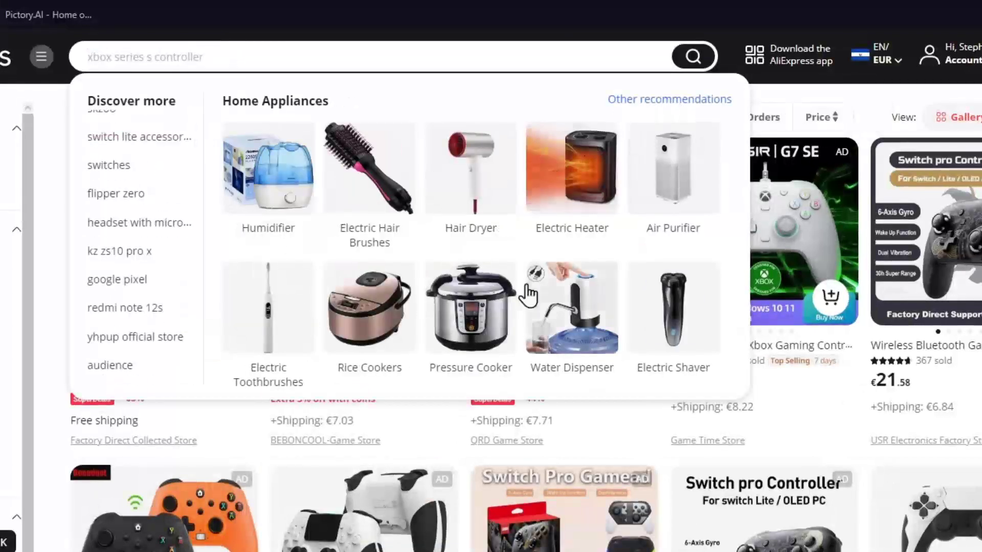
scroll(361, 220, "down", 5)
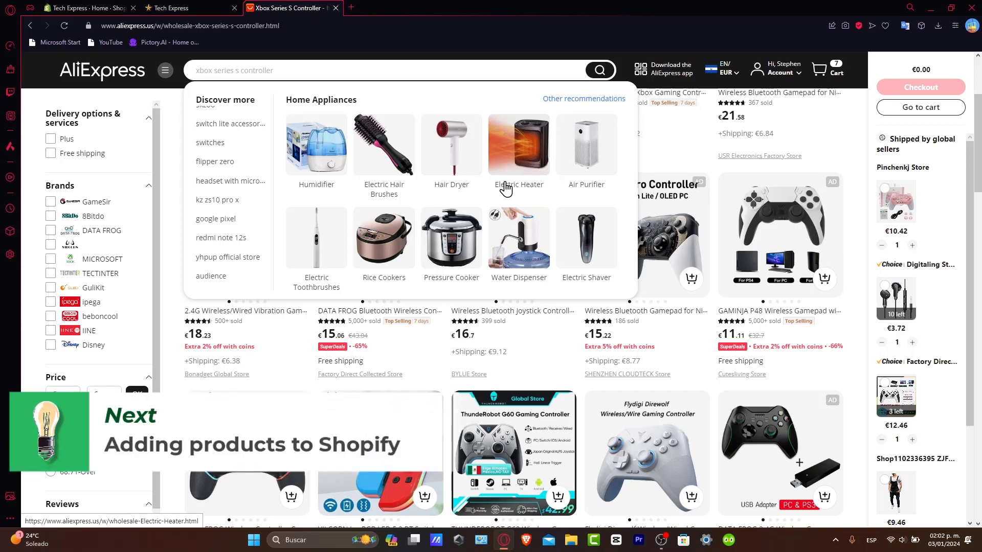
- Start a new blank product from Shopify's Products list with Add product
left_click(74, 7)
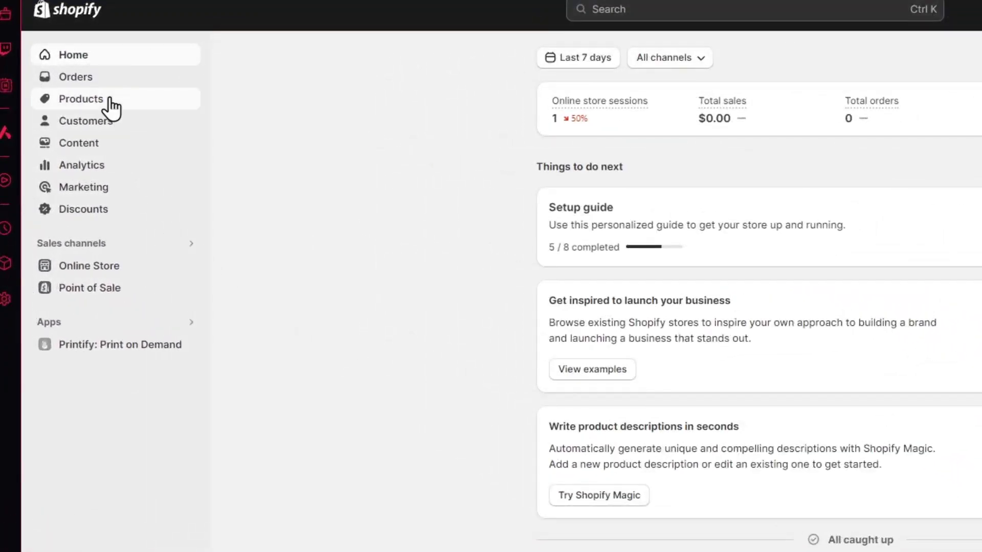
left_click(109, 100)
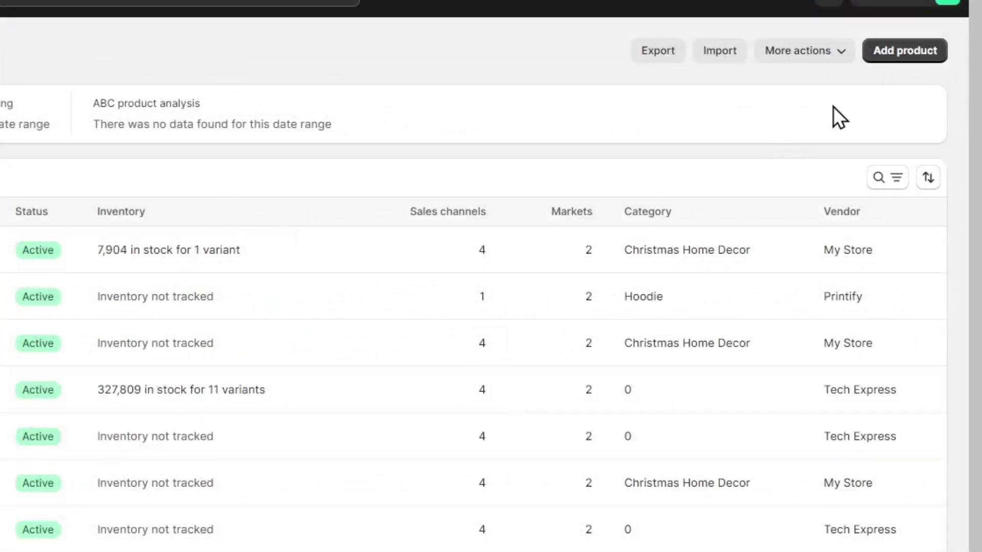
left_click(903, 56)
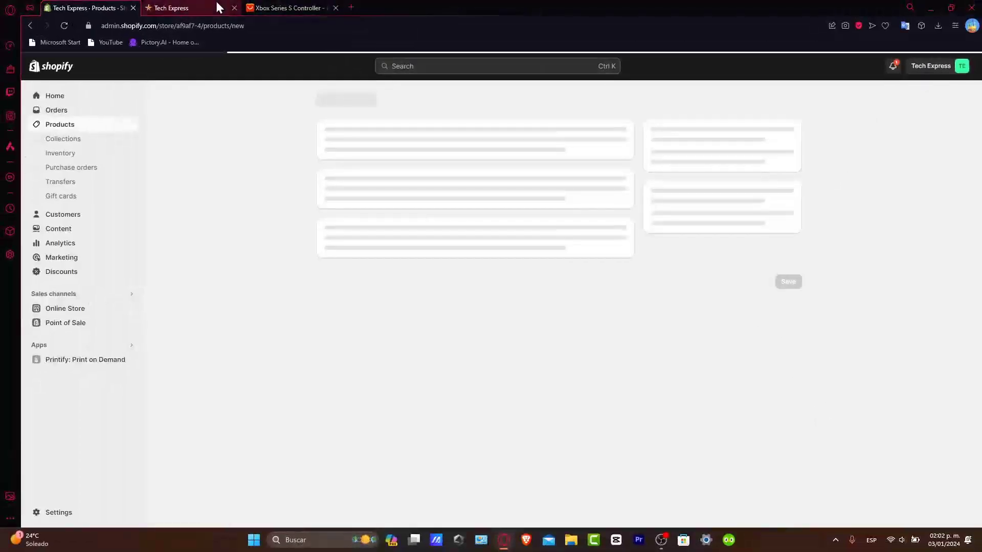
- Open the €15.22 Switch pro Controller gamepad listing on AliExpress, then return to the product form
left_click(277, 8)
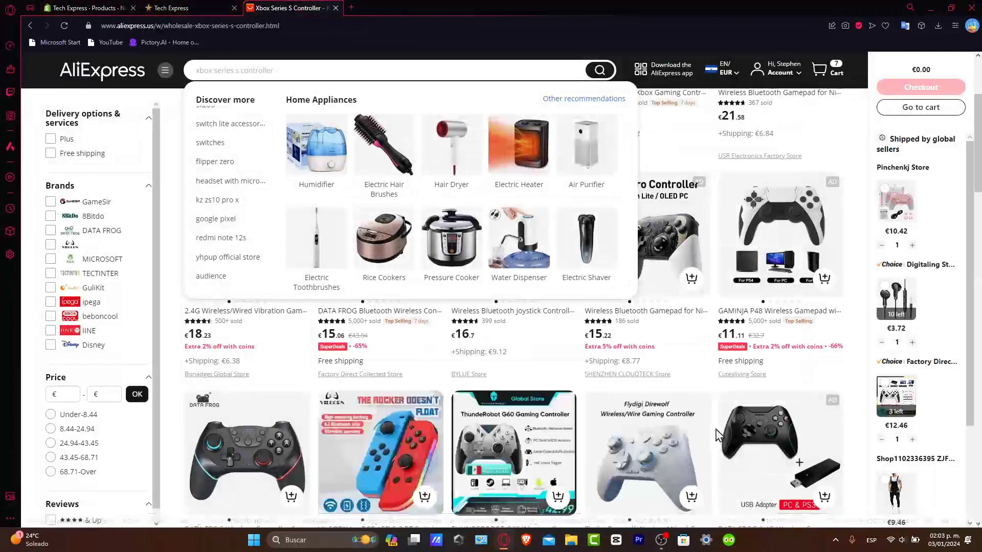
scroll(718, 435, "up", 3)
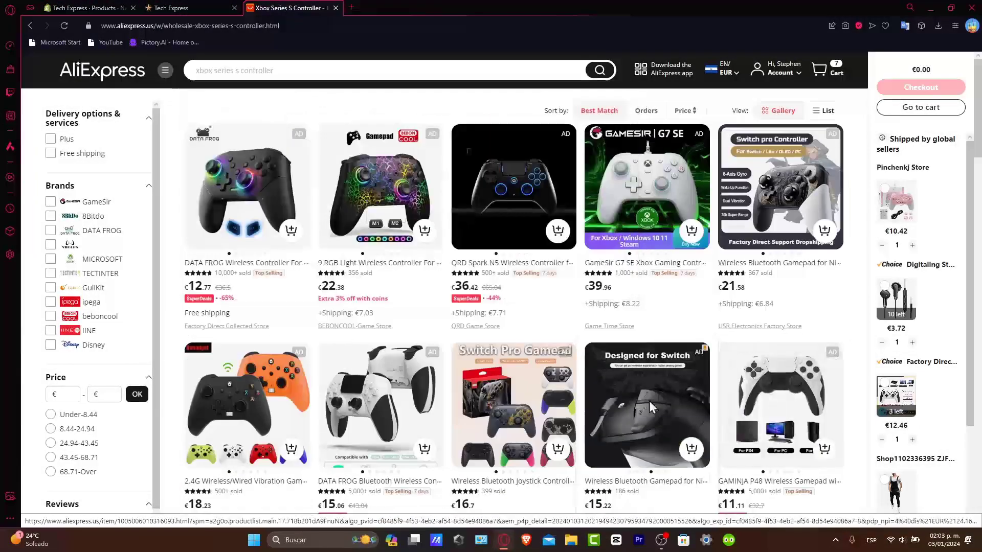
left_click(651, 407)
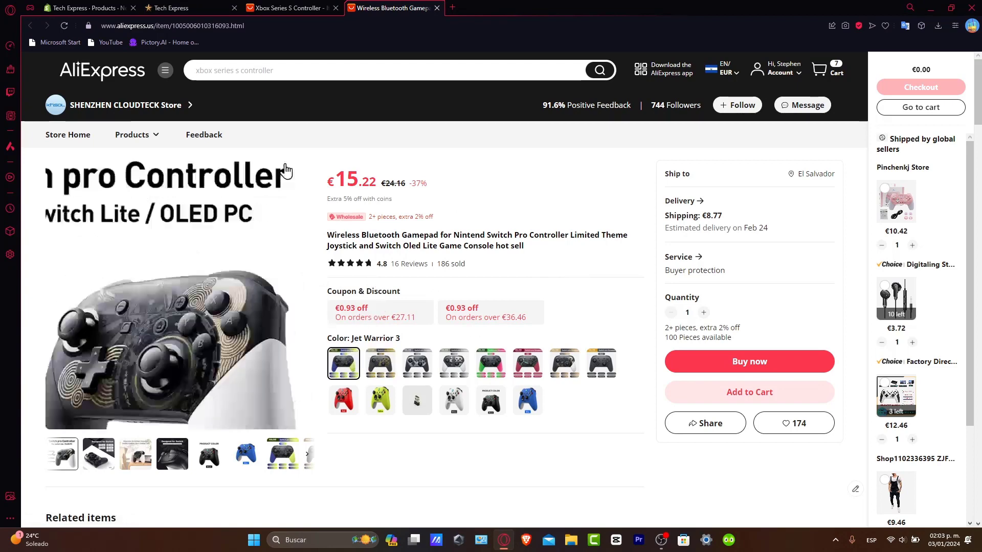
left_click(69, 7)
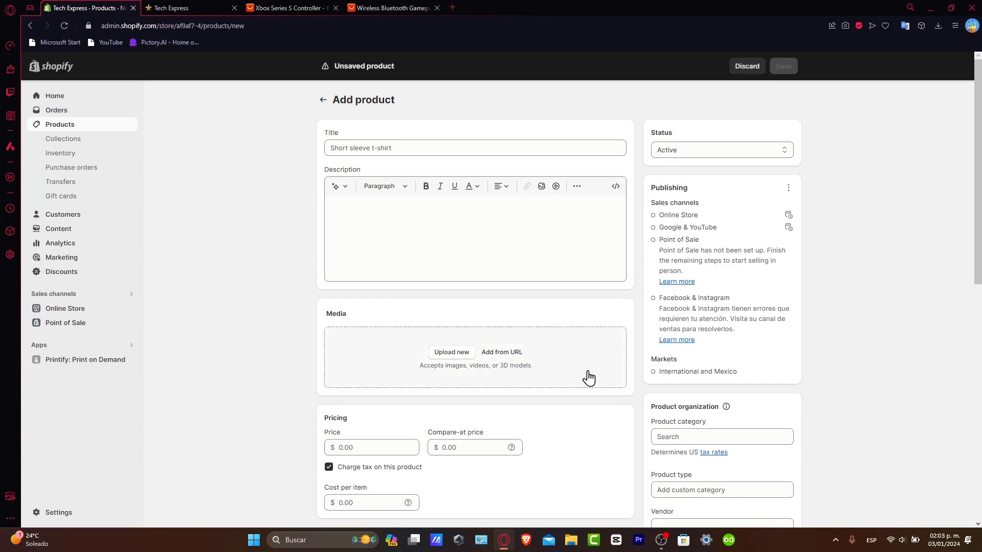
- Reach the Shopify App Store from the store's apps list and search it for 'dsers'
left_click(122, 351)
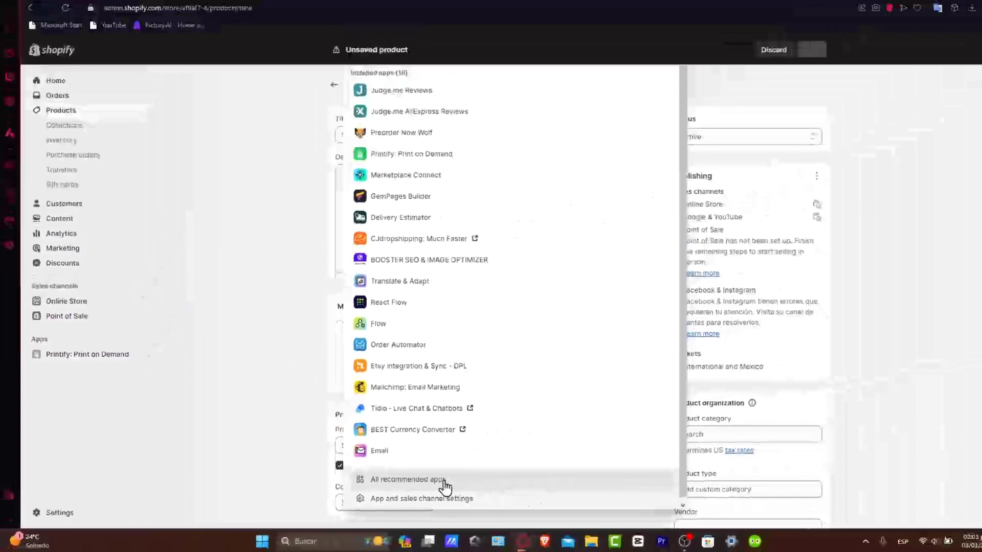
left_click(688, 471)
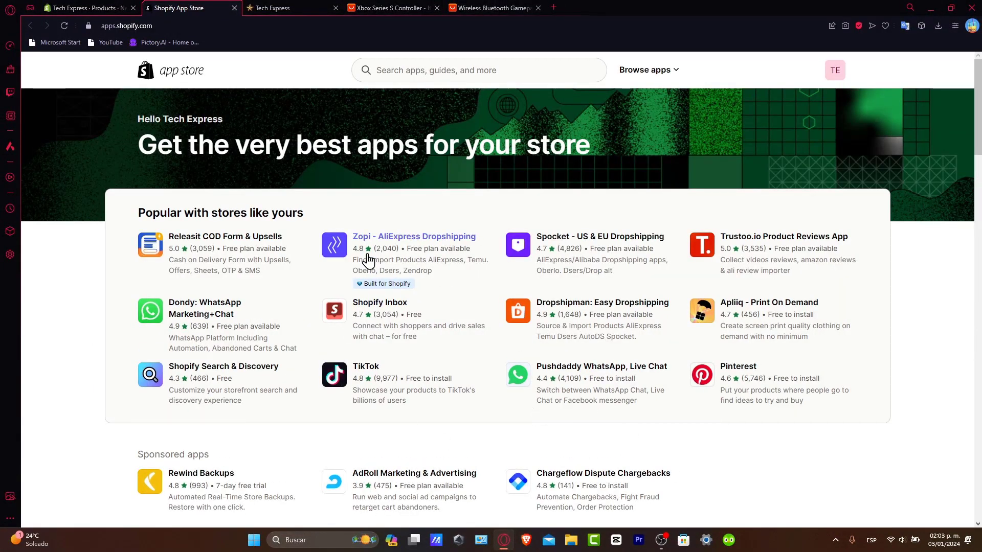
left_click(388, 7)
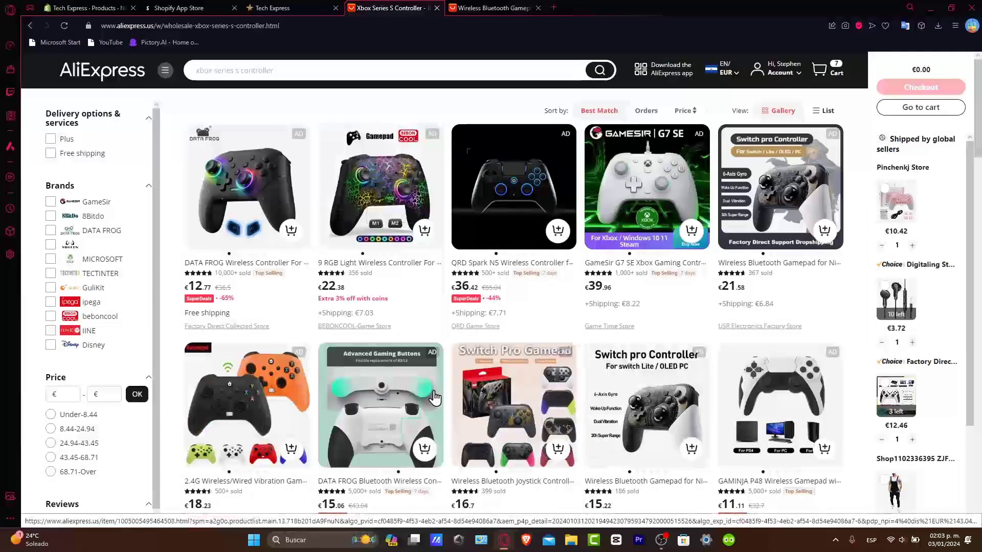
left_click(189, 8)
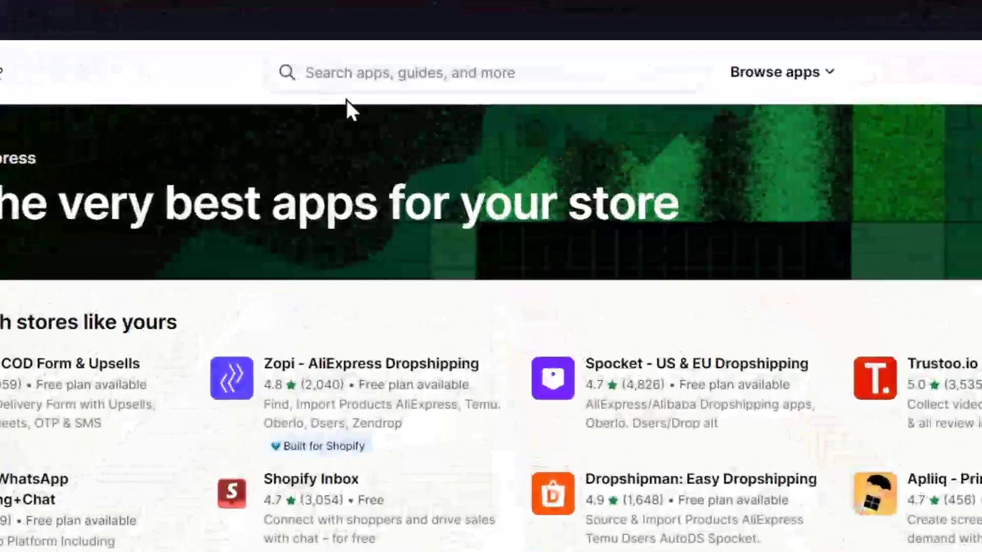
left_click(410, 86)
type("dsers")
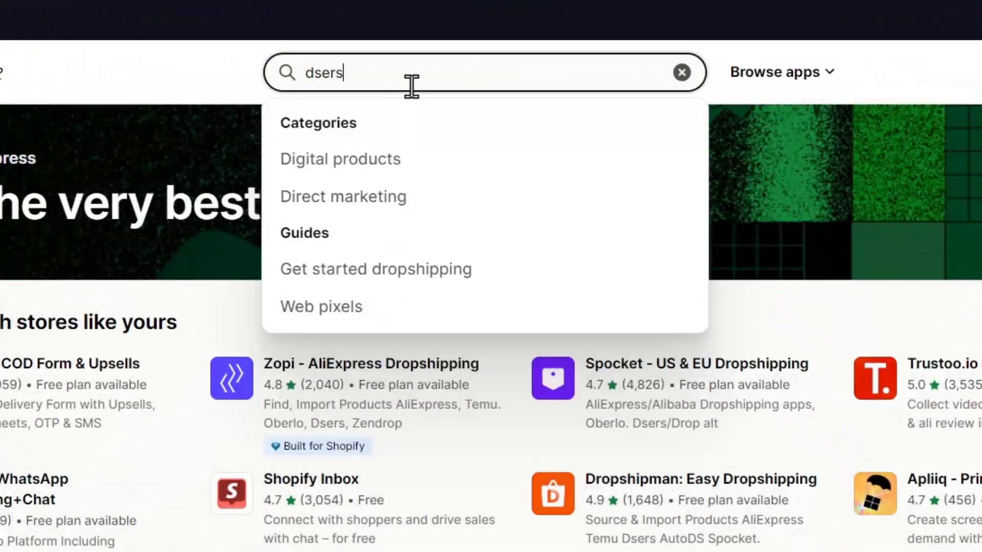
key("Return")
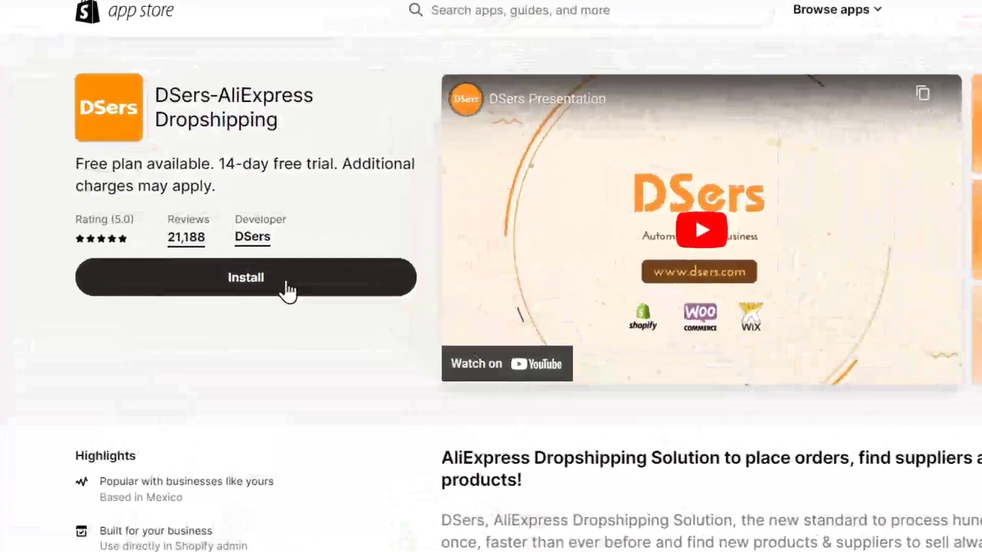
- Install the DSers-AliExpress Dropshipping app, glancing at the AliExpress and Shopify tabs meanwhile
left_click(288, 290)
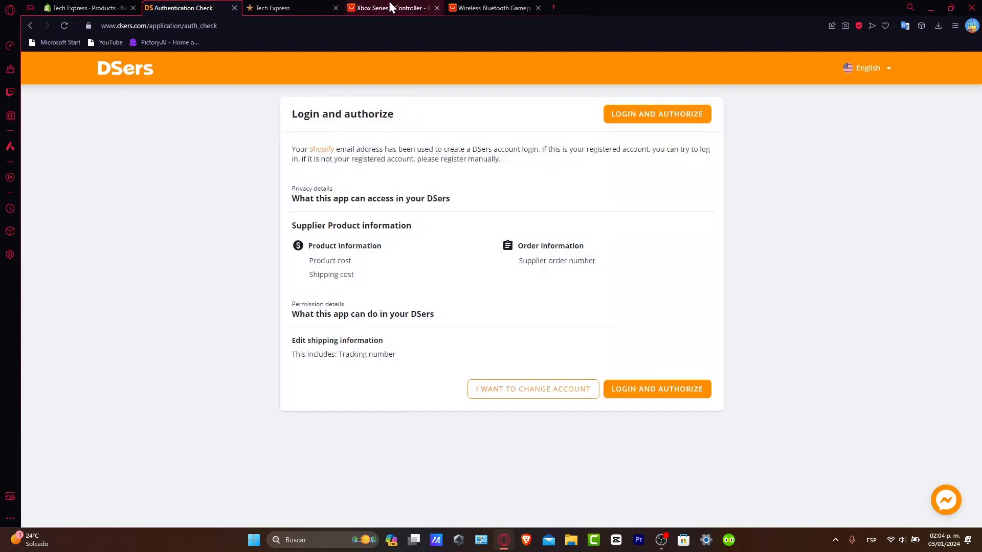
left_click(404, 2)
left_click(216, 6)
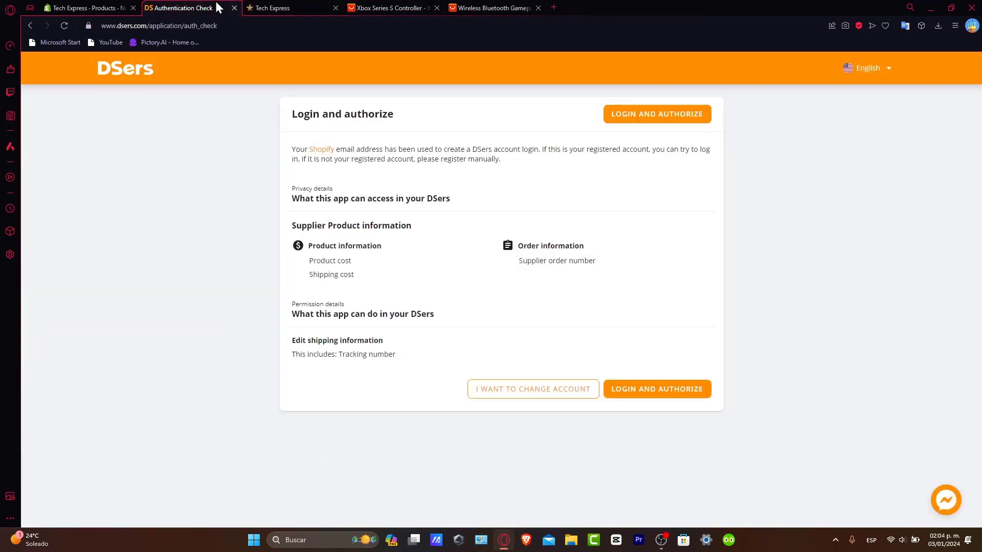
left_click(506, 4)
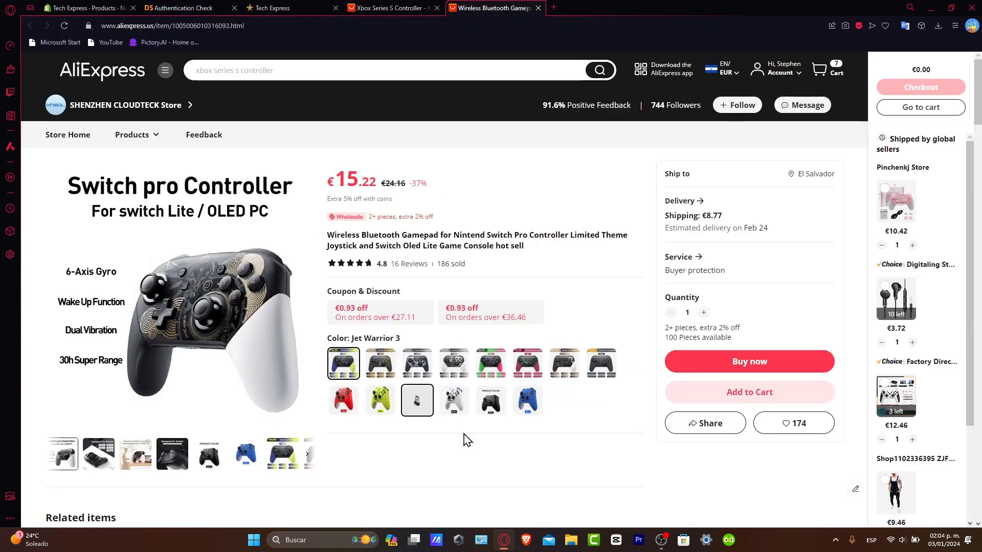
left_click(154, 6)
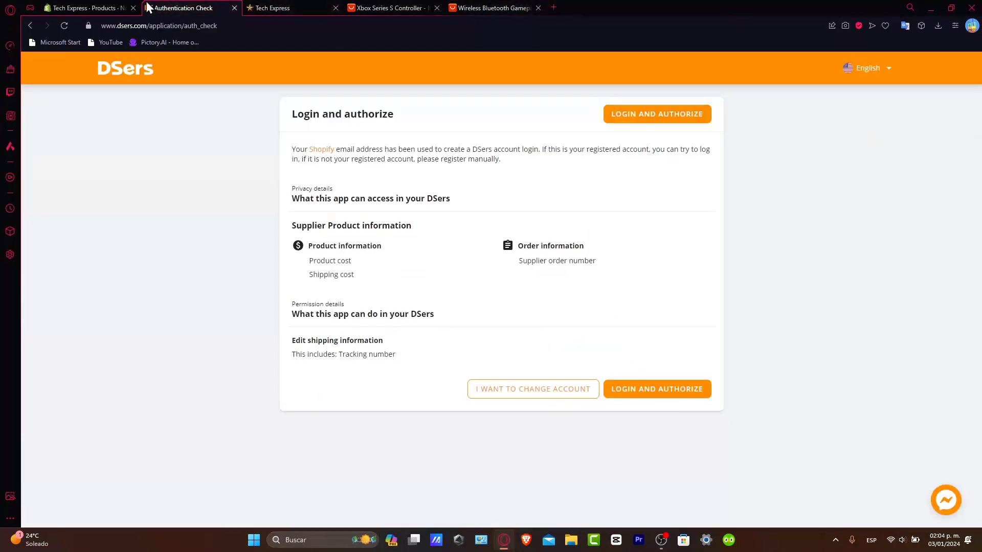
left_click(86, 7)
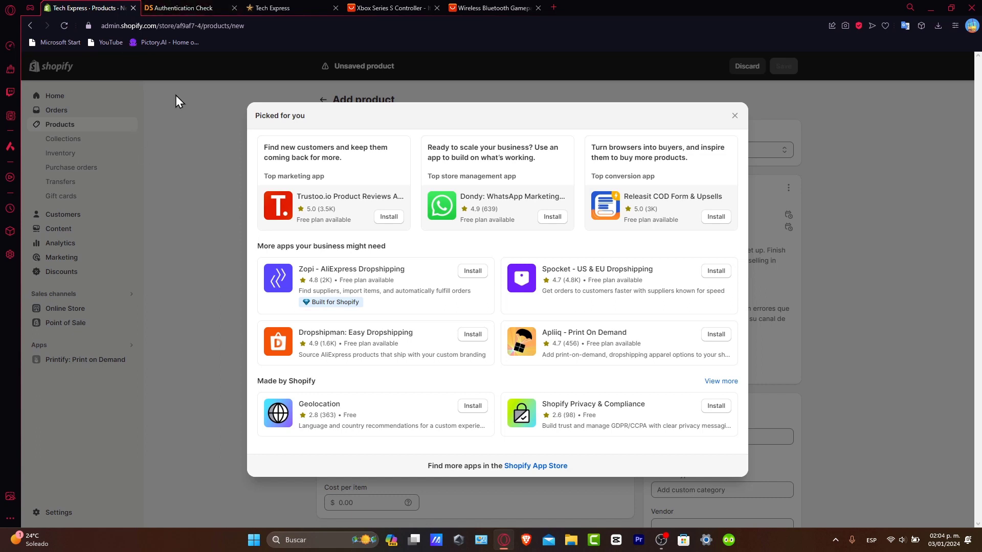
left_click(174, 6)
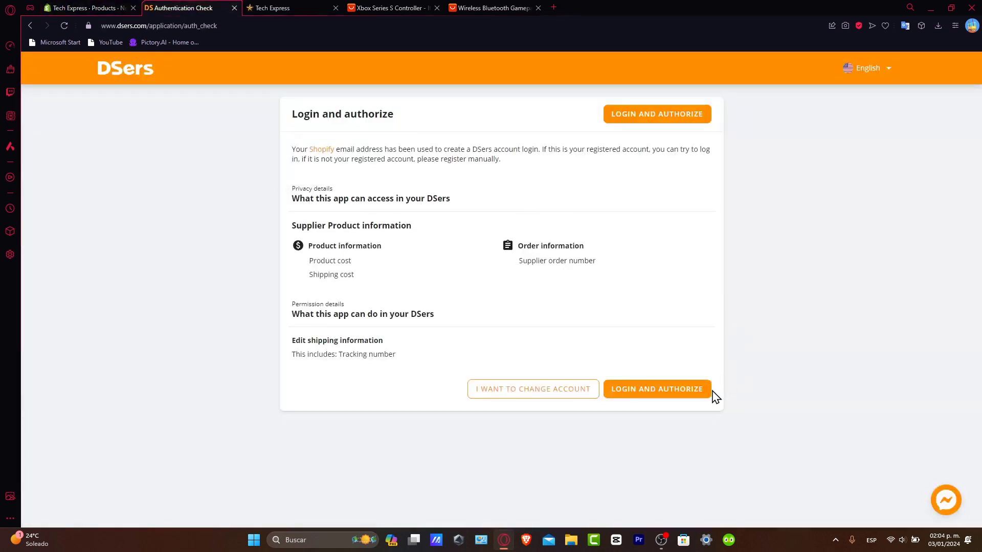
- Log in to DSers with the saved account e-mail and password to authorize the store
left_click(681, 392)
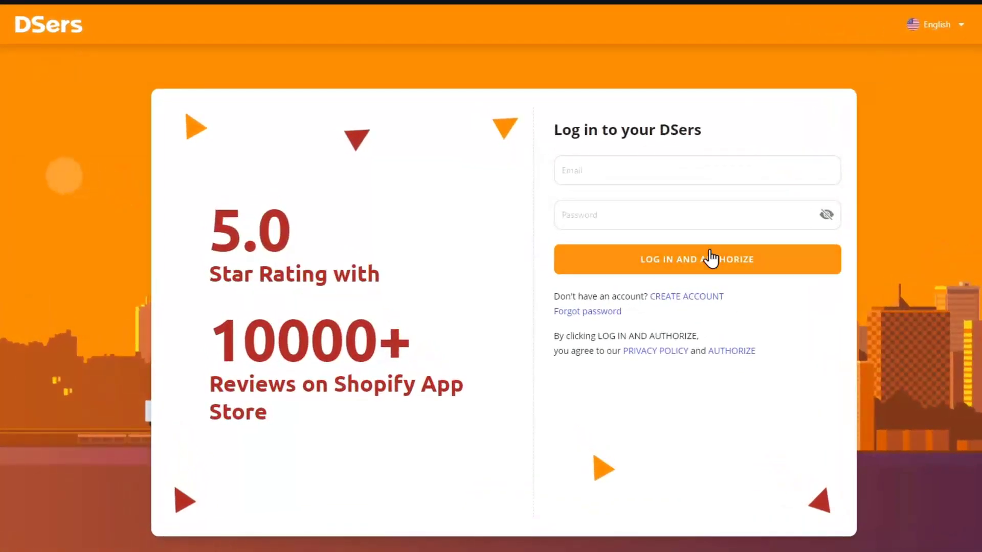
left_click(715, 174)
left_click(704, 252)
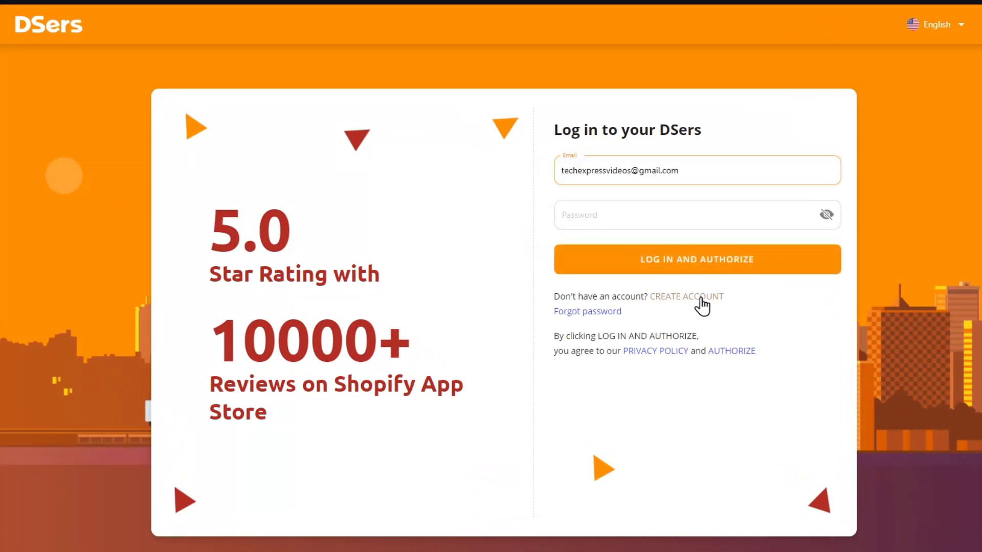
left_click(725, 216)
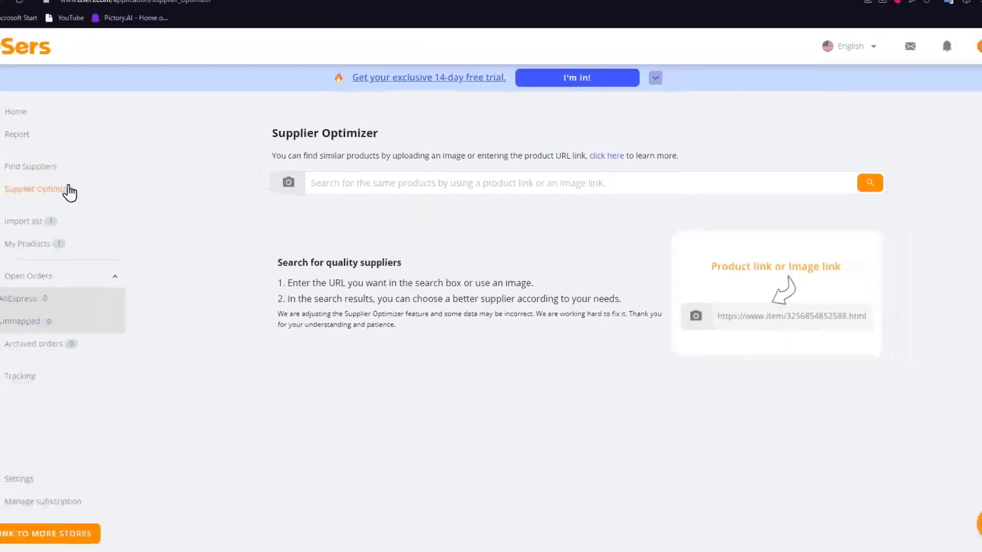
- Open DSers Find Suppliers and scroll down to the Premium Selection product grid
left_click(6, 155)
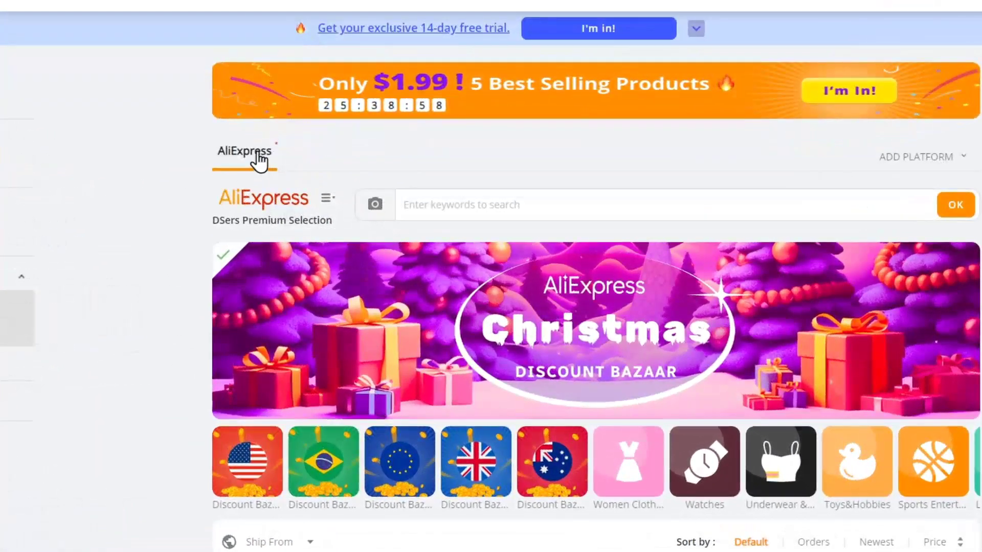
mouse_move(947, 164)
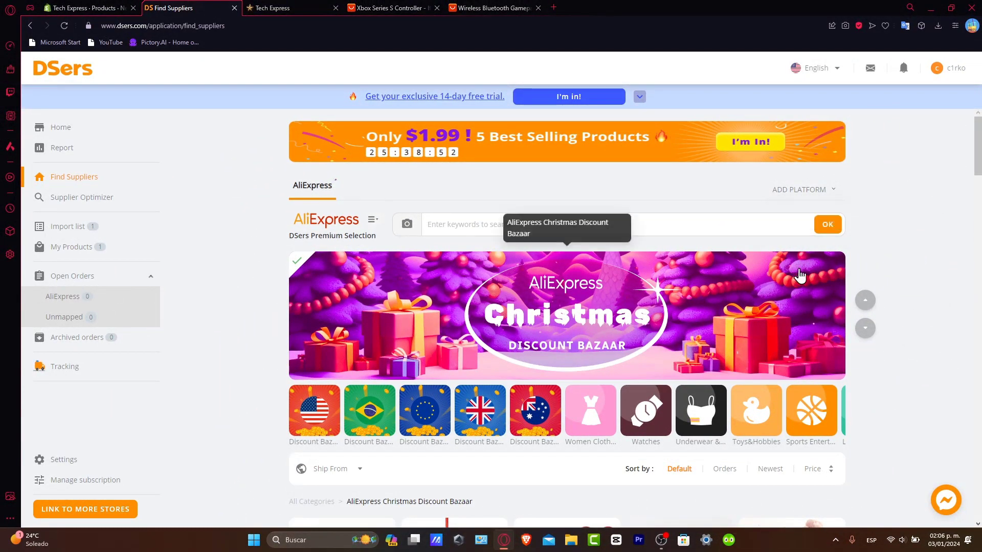
scroll(805, 275, "down", 3)
scroll(800, 274, "down", 3)
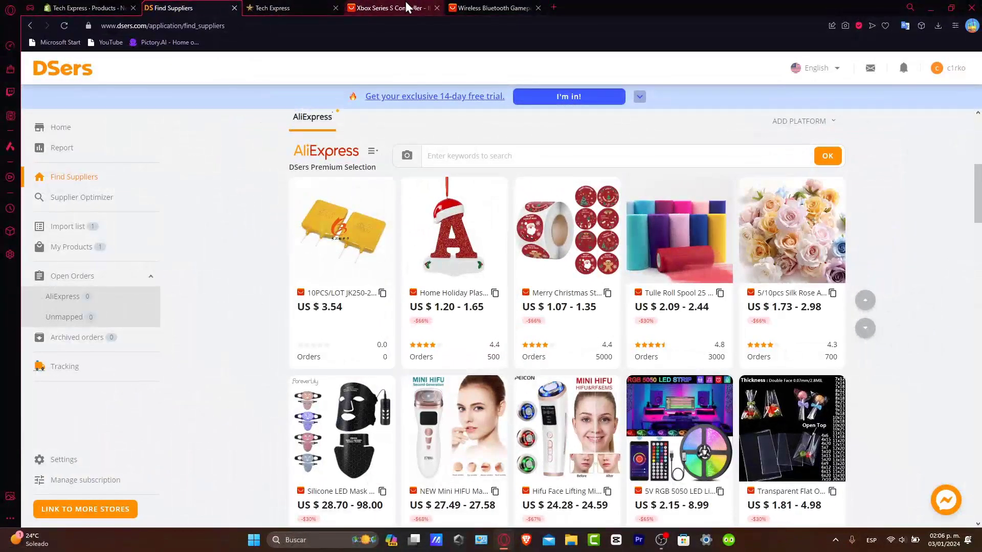
- Paste the AliExpress title 'Wireless Bluetooth Gamepad for Nintend Switch Pro' into the DSers supplier search box
left_click(364, 8)
key("ctrl+Tab")
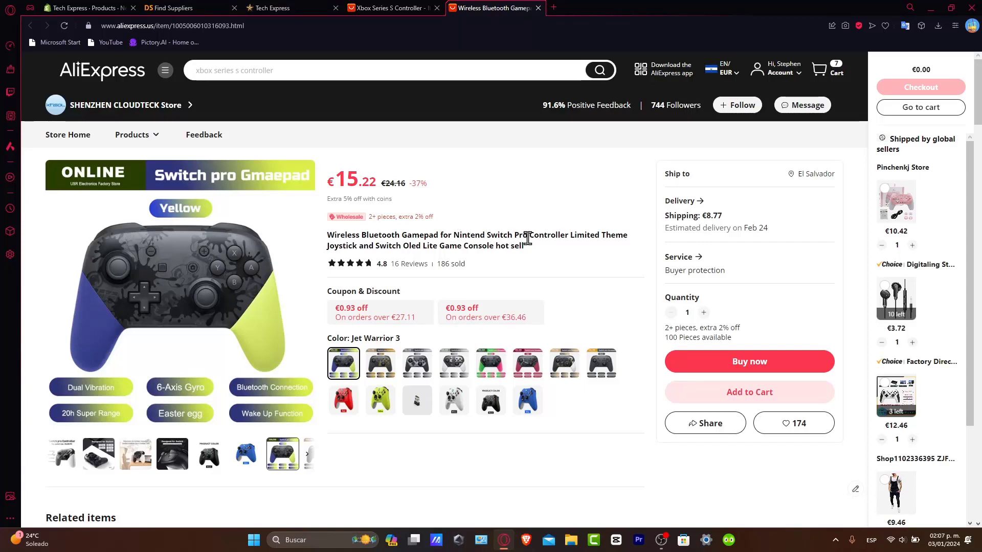
left_click_drag(527, 238, 342, 236)
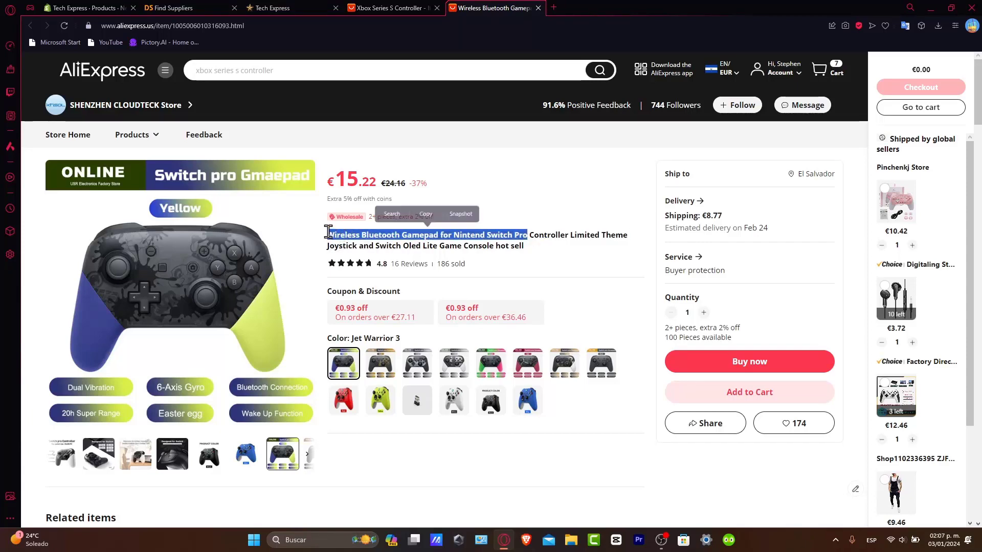
left_click(392, 8)
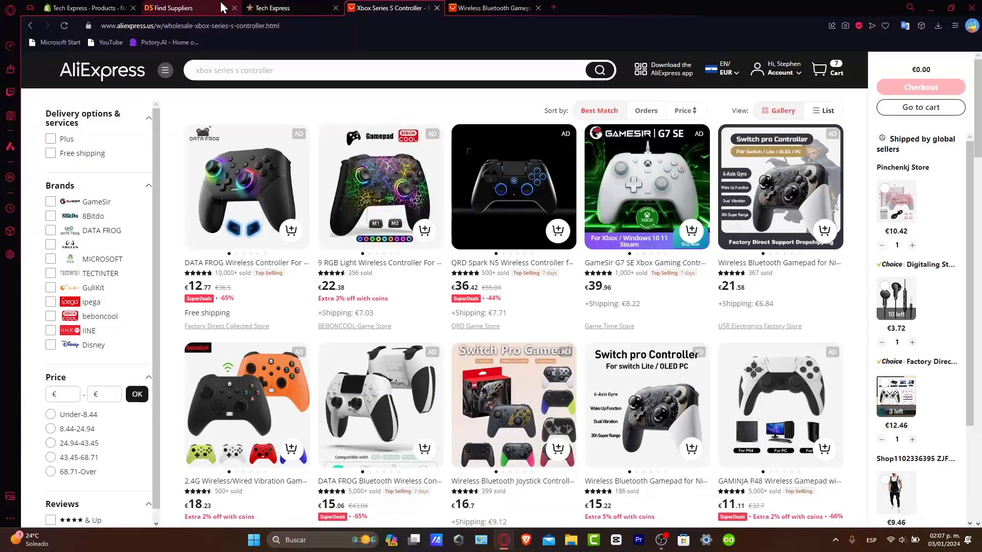
left_click(168, 8)
left_click(438, 156)
type("Wireless Bluetooth Gamepad for Nintend Switch Pro")
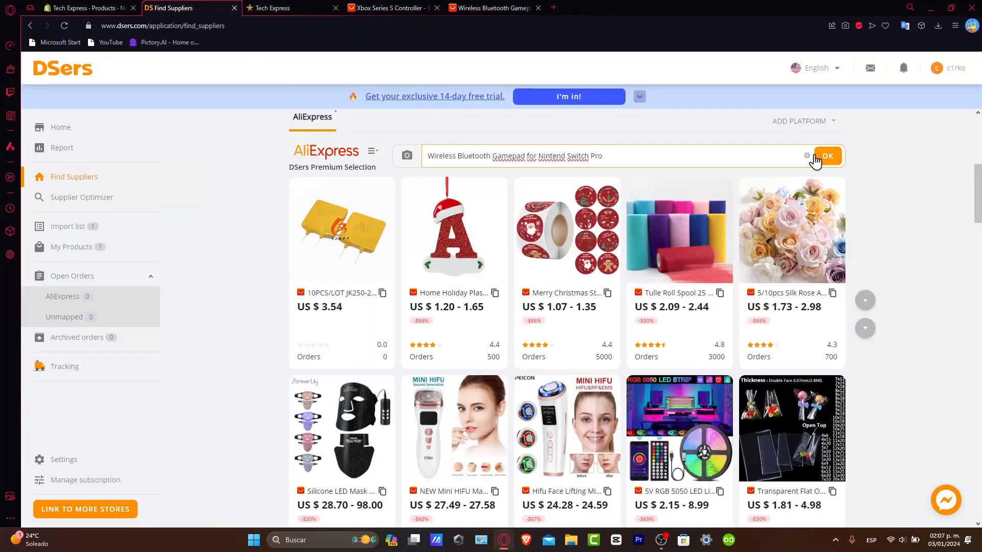
- Search suppliers for the pasted title and import the US $20.35 cyan Bluetooth Wireless controller
left_click(828, 155)
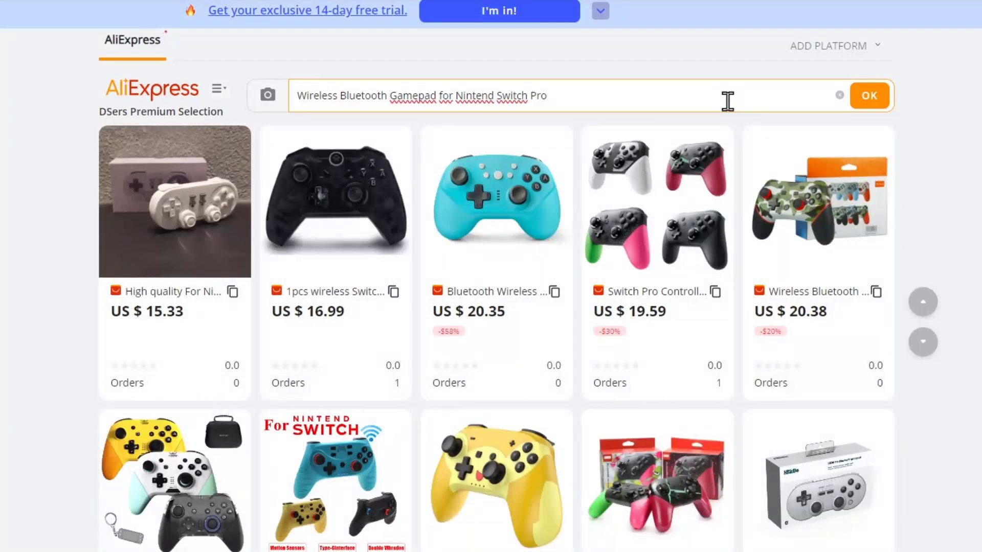
mouse_move(696, 231)
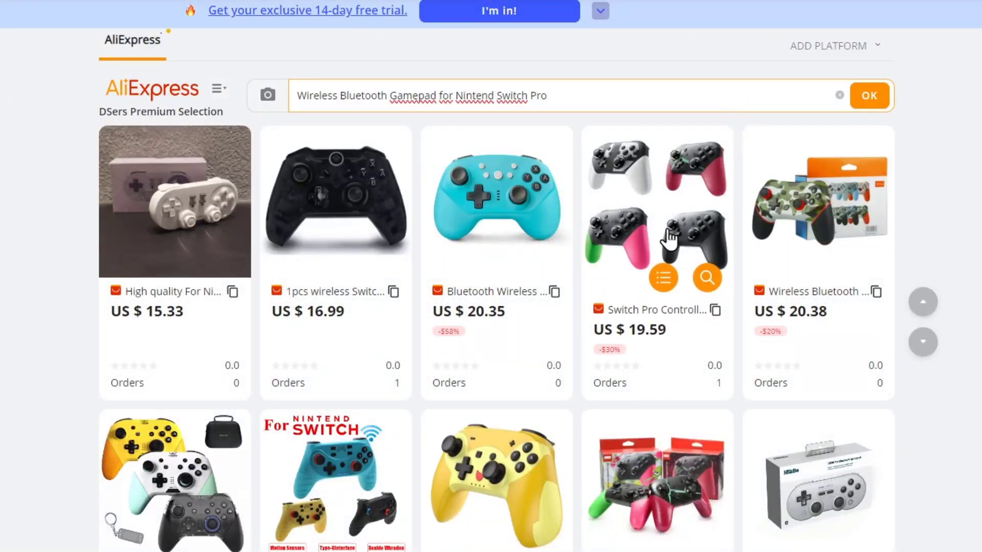
mouse_move(339, 251)
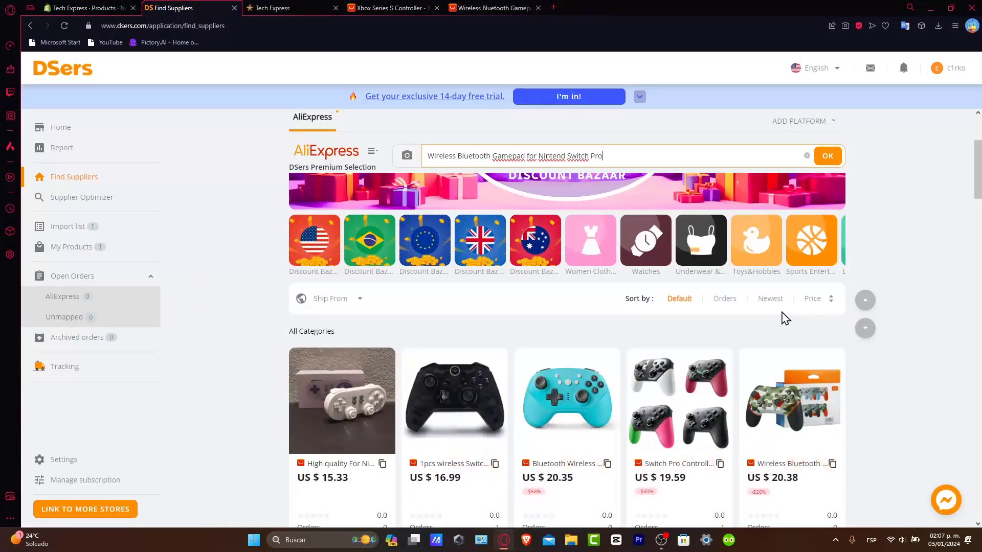
scroll(747, 376, "down", 3)
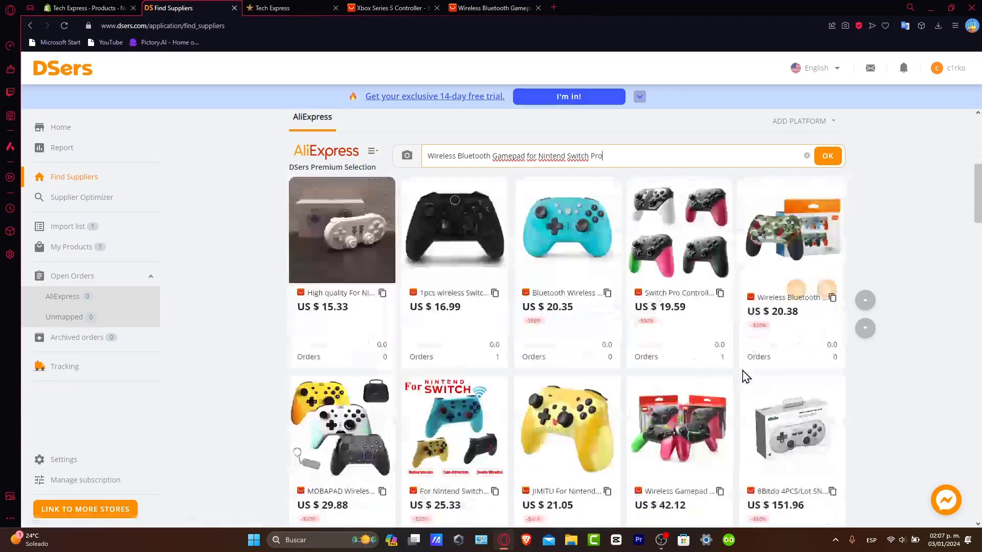
scroll(643, 412, "down", 3)
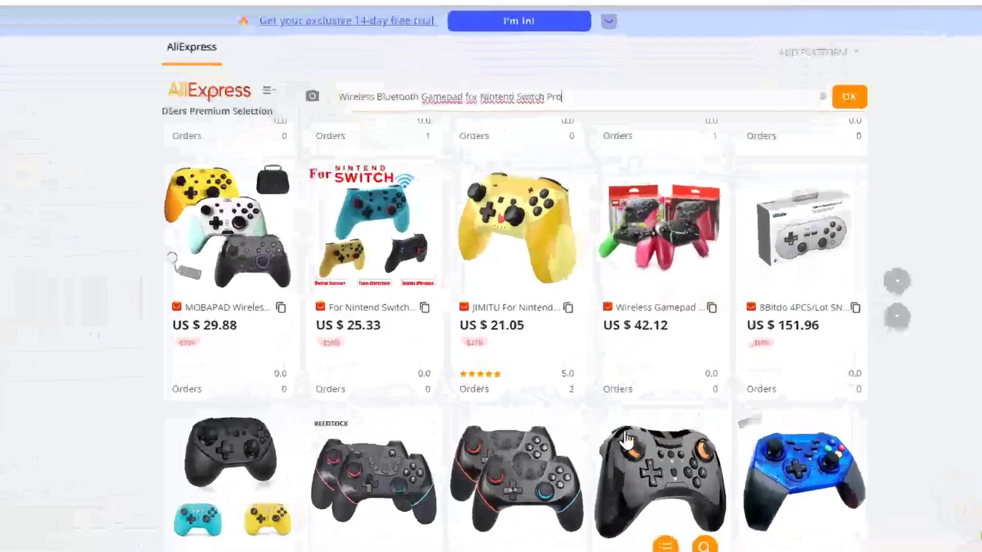
scroll(670, 429, "down", 3)
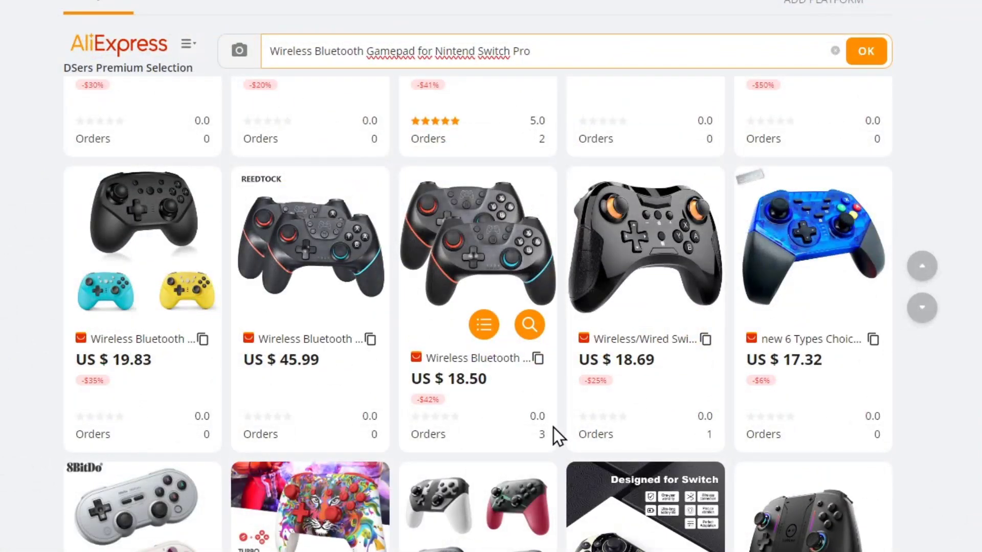
scroll(553, 428, "down", 3)
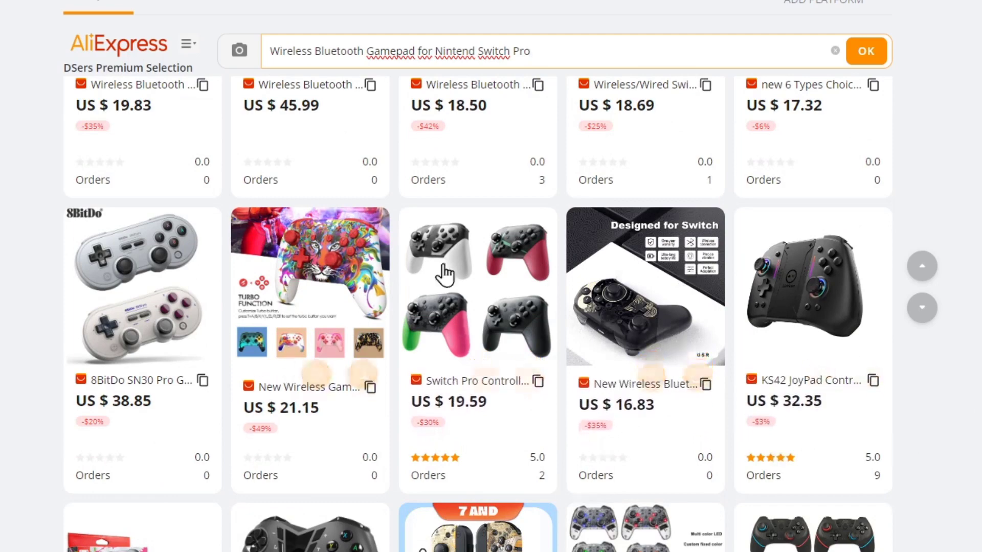
scroll(566, 351, "down", 5)
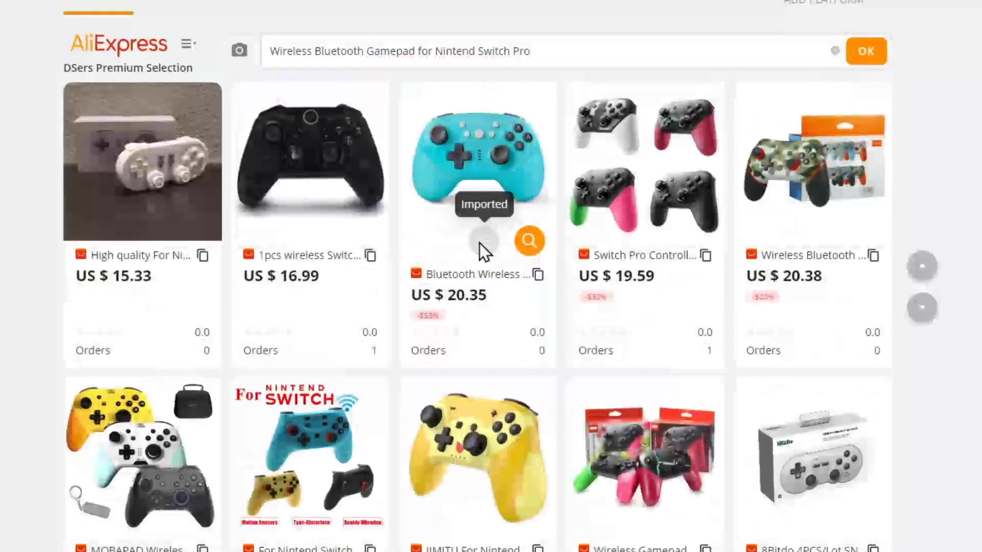
left_click(323, 240)
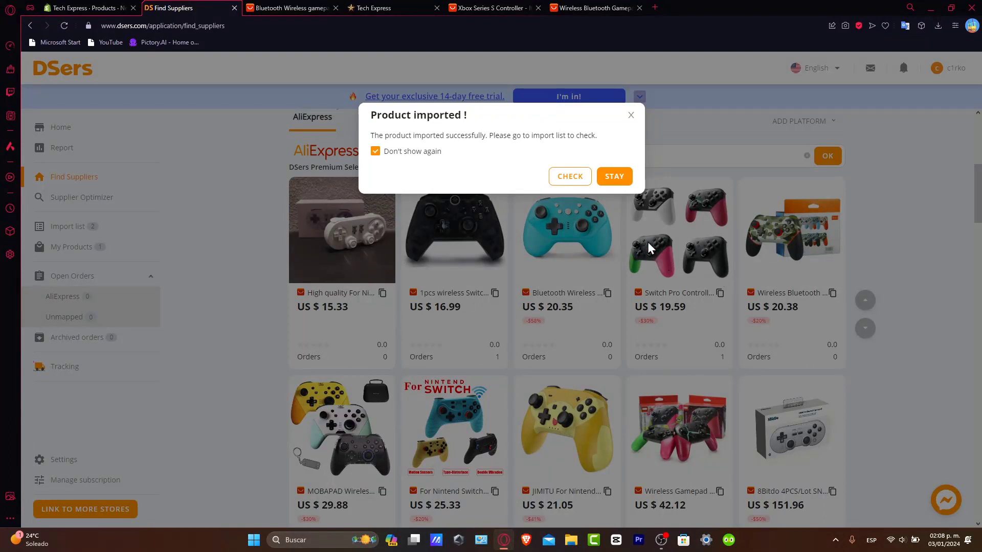
- Go to the import list and open the cyan Bluetooth gamepad's Edit Product Detail panel
left_click(570, 176)
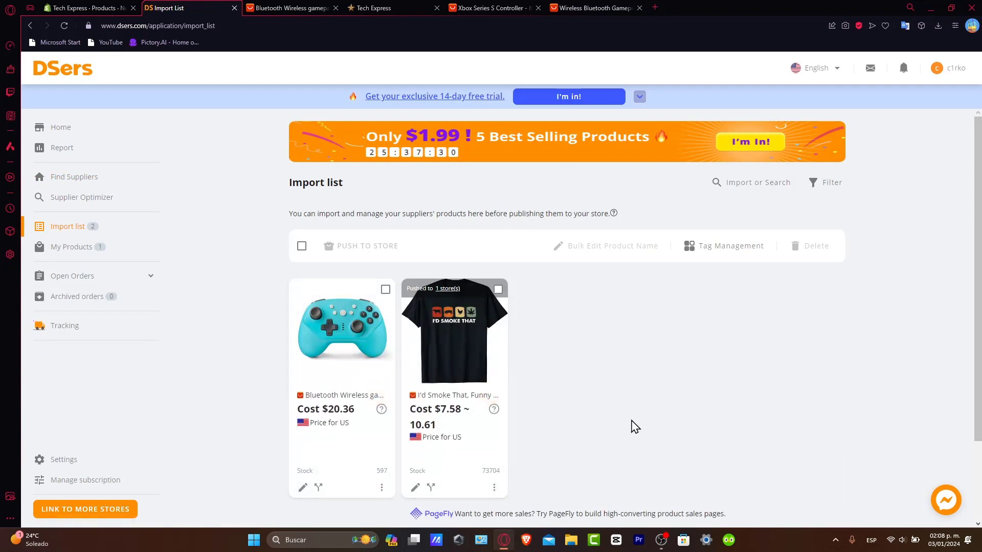
scroll(632, 434, "down", 2)
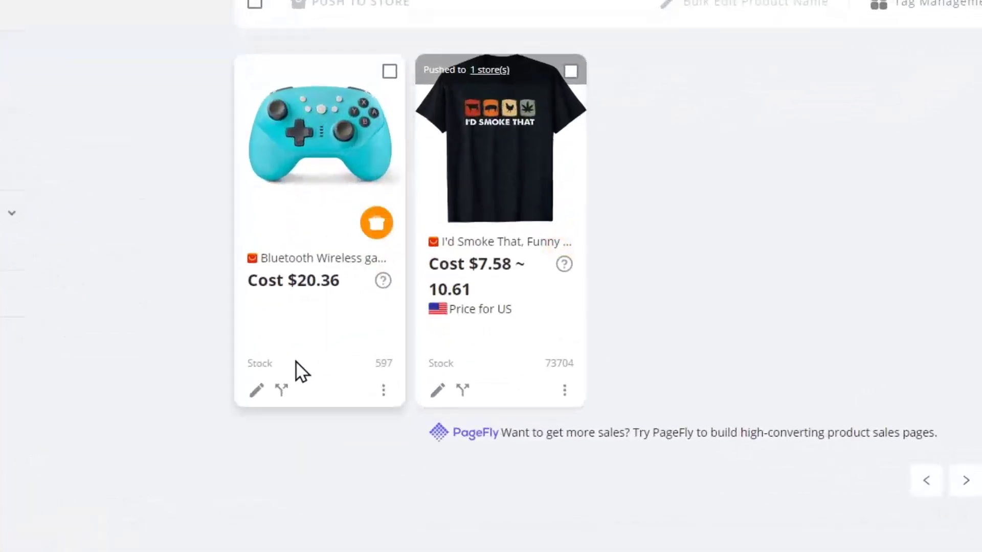
left_click(256, 392)
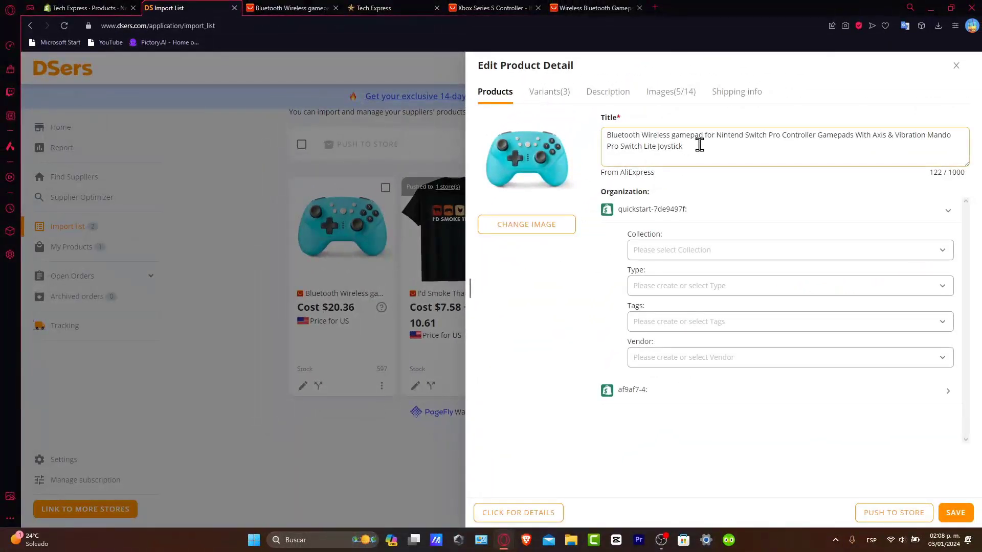
- Trim the gamepad title so it ends at 'Pro Controller'
left_click_drag(699, 145, 821, 141)
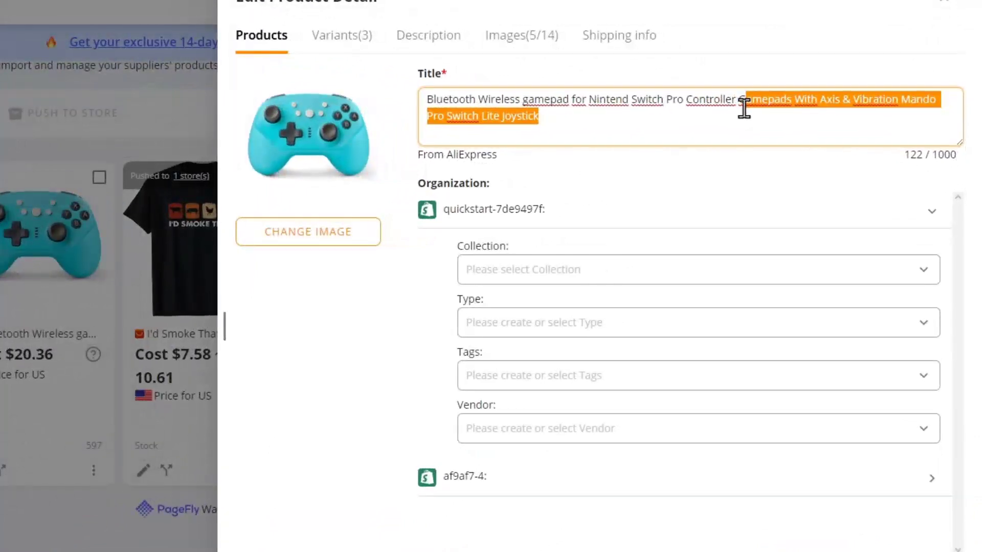
left_click(706, 103)
left_click_drag(539, 117, 732, 98)
key("BackSpace")
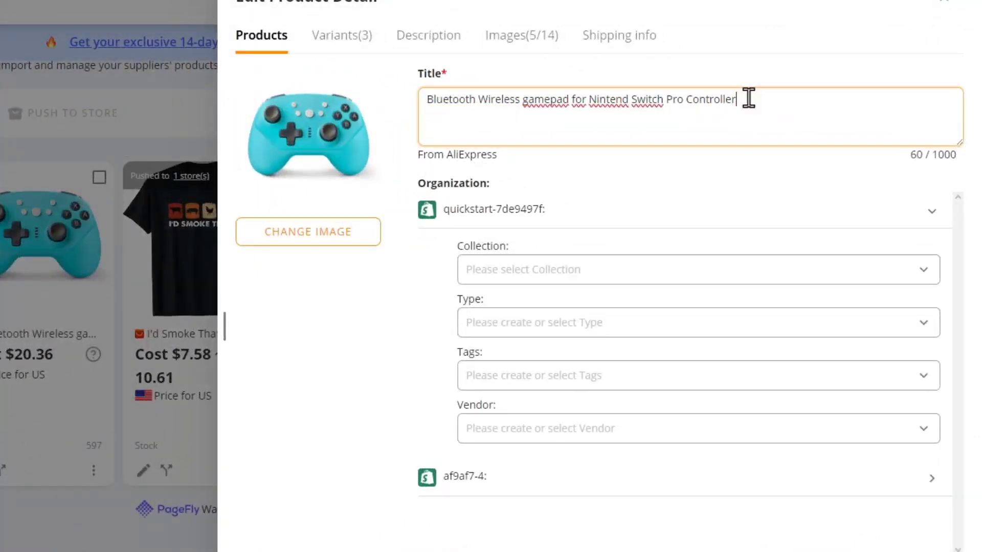
- Assign the product to the Hydrogen collection, leaving product type empty
left_click(593, 270)
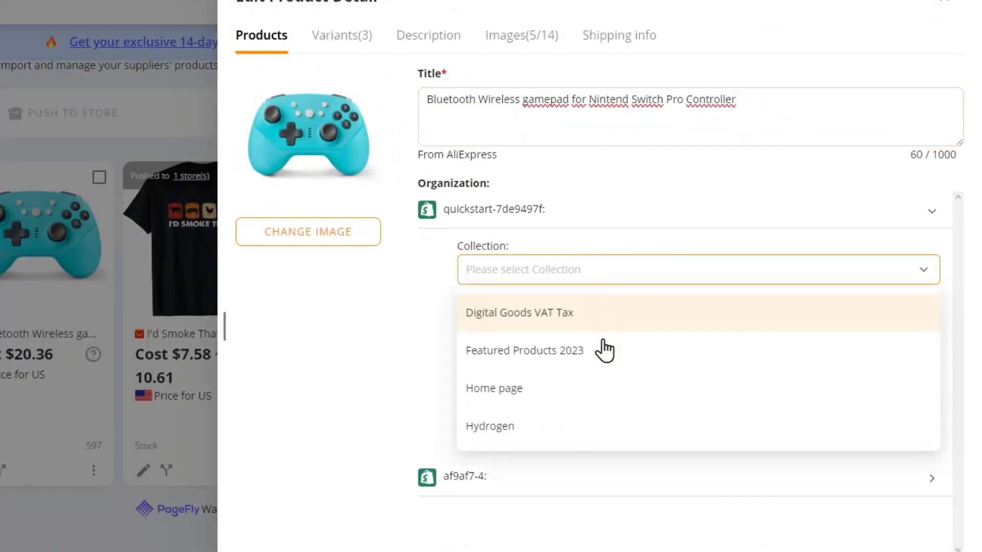
left_click(561, 430)
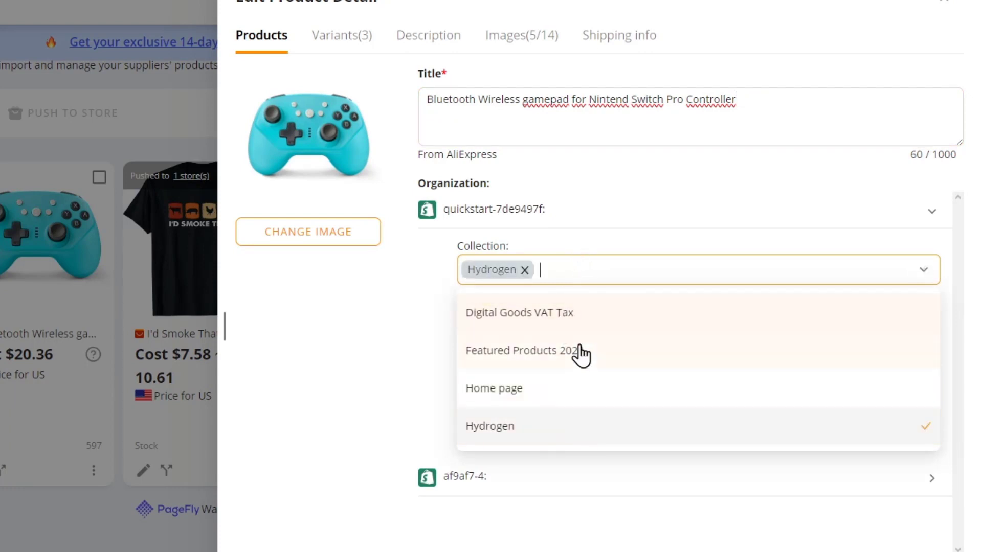
left_click(569, 528)
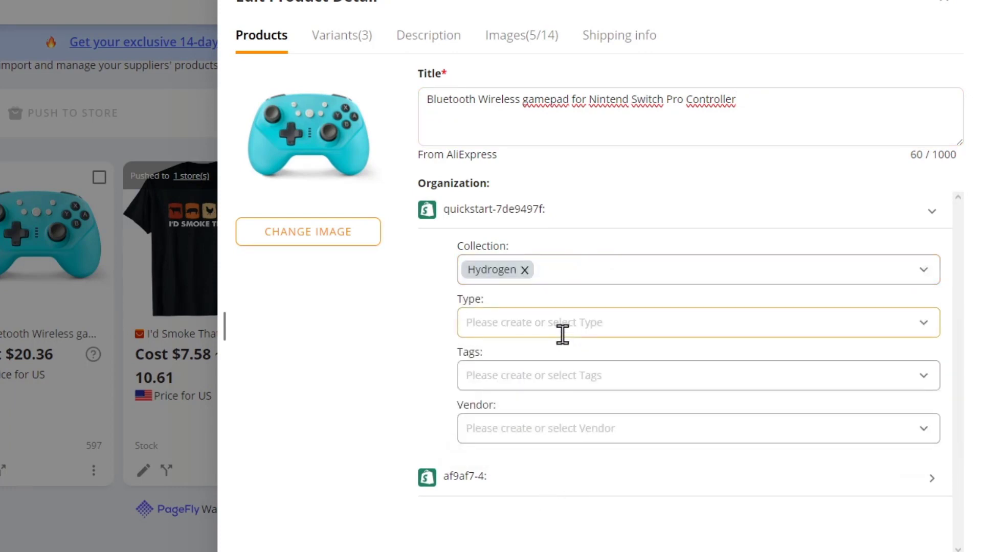
left_click(562, 335)
left_click(555, 429)
- In the Variants table, set the first variant's price to 25.36
left_click(337, 37)
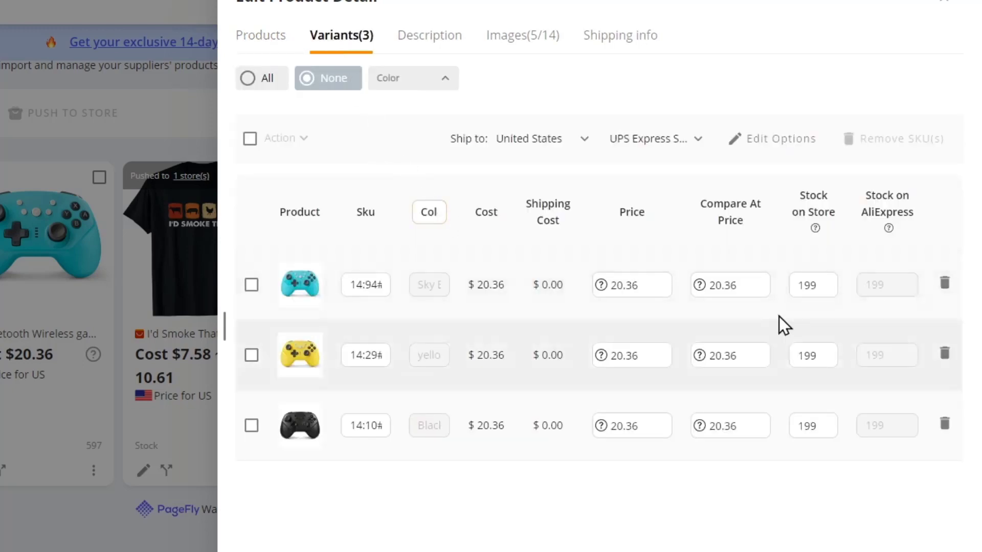
left_click(639, 281)
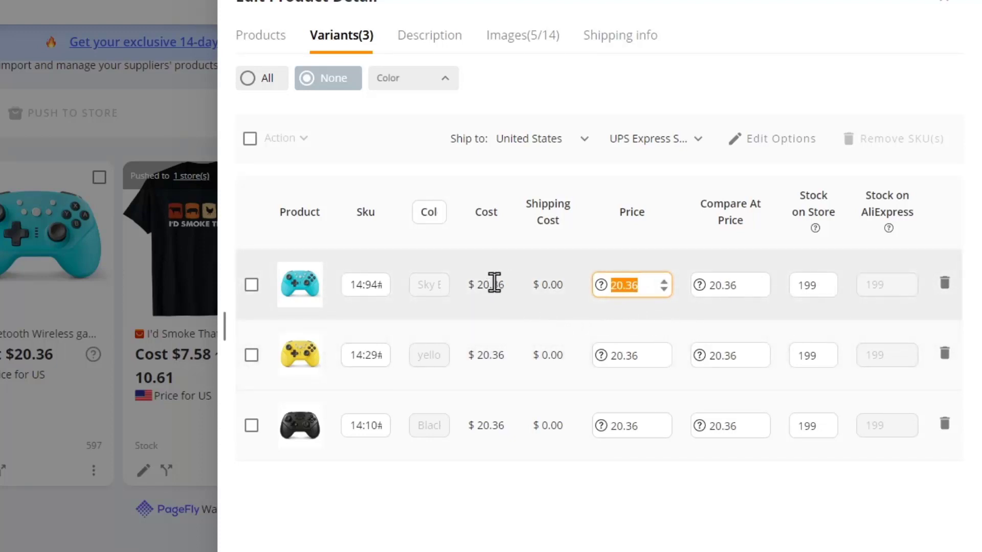
left_click_drag(468, 287, 521, 288)
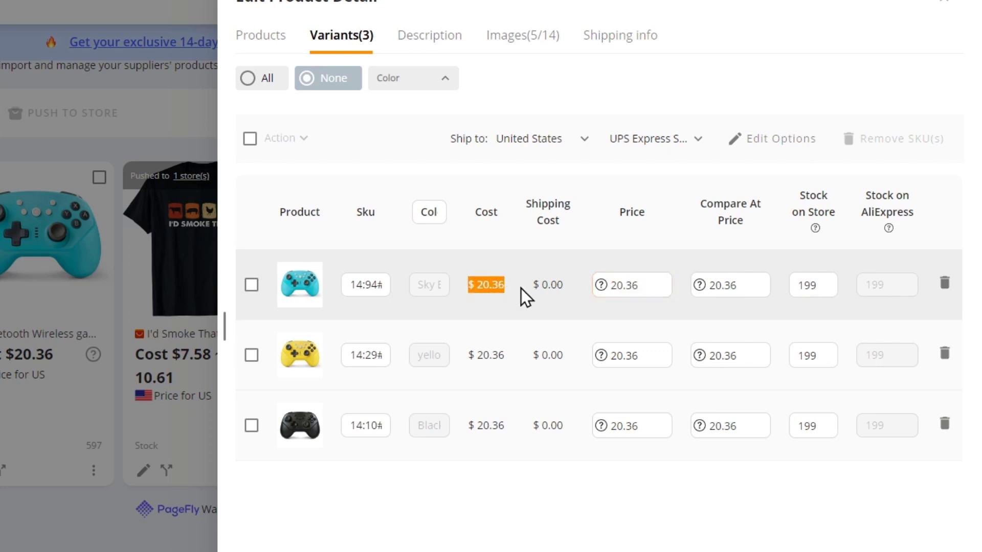
left_click(614, 285)
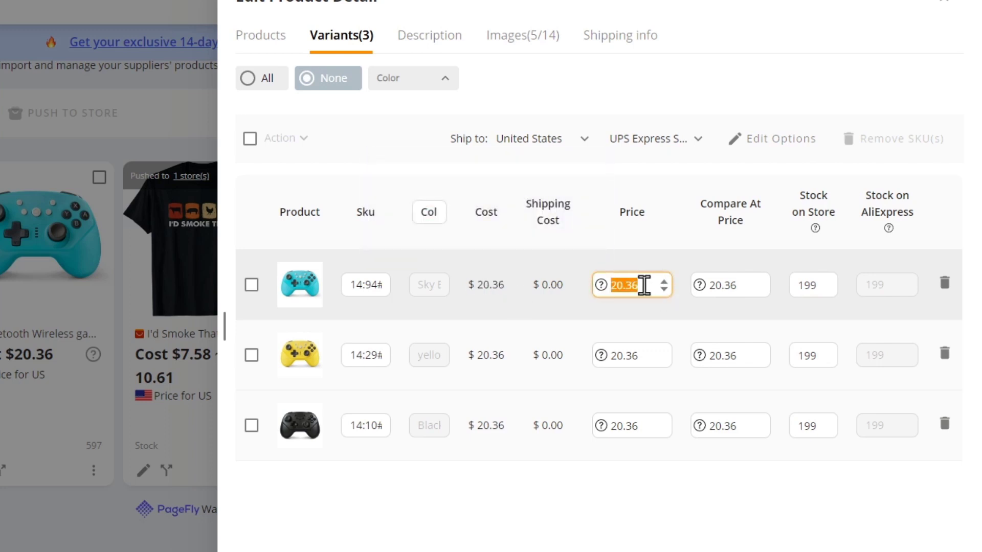
left_click(695, 444)
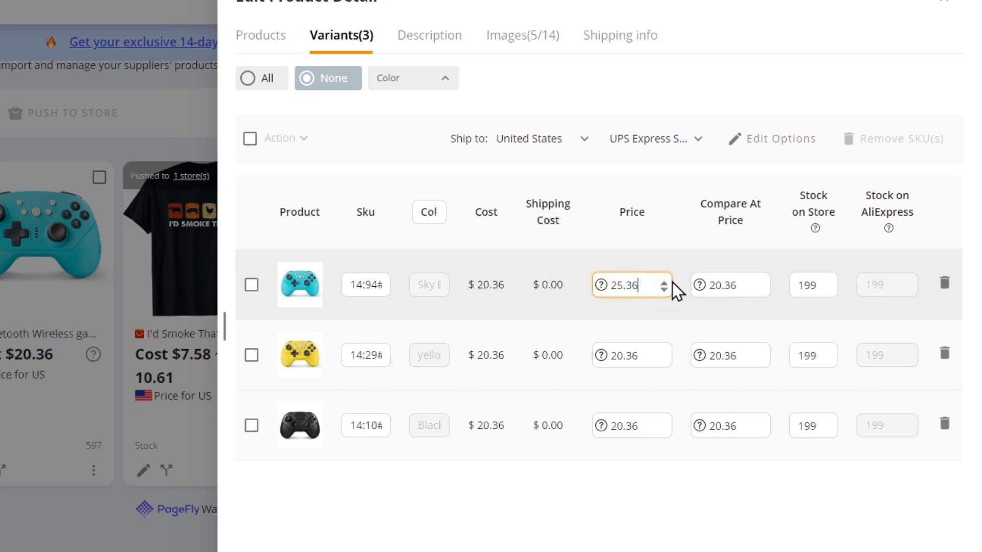
- Step up the yellow and black variant prices, then review the Description, Images and Shipping tabs
left_click(664, 352)
left_click(664, 352)
left_click(664, 352)
left_click(664, 423)
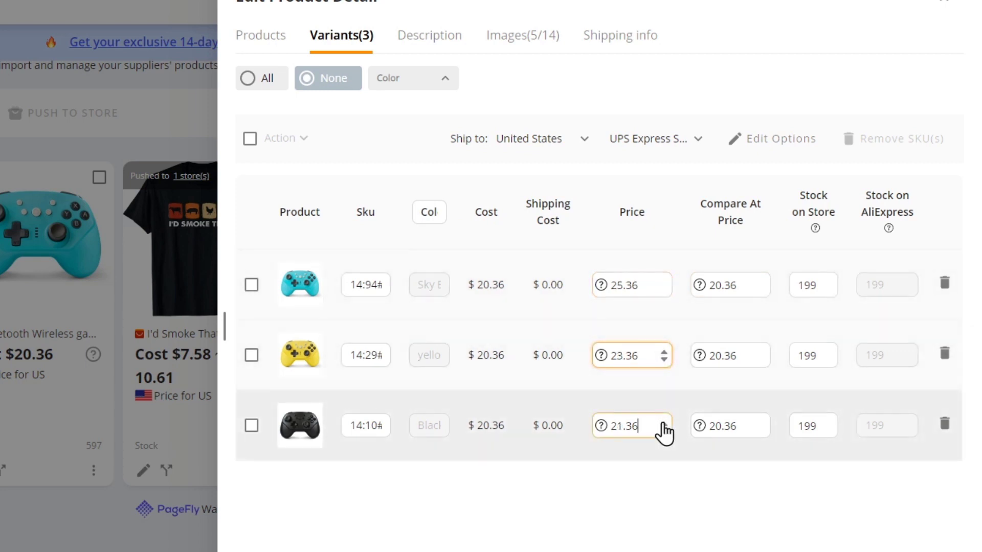
left_click(664, 423)
left_click(441, 41)
left_click(502, 38)
left_click(599, 39)
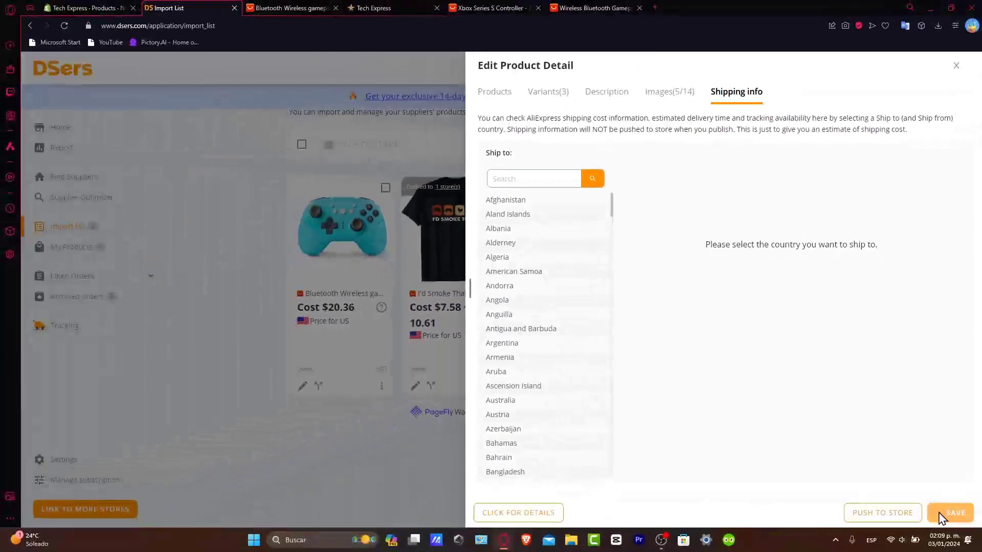
- Save the gamepad edits, select it, and choose destination stores in Push Products
left_click(941, 517)
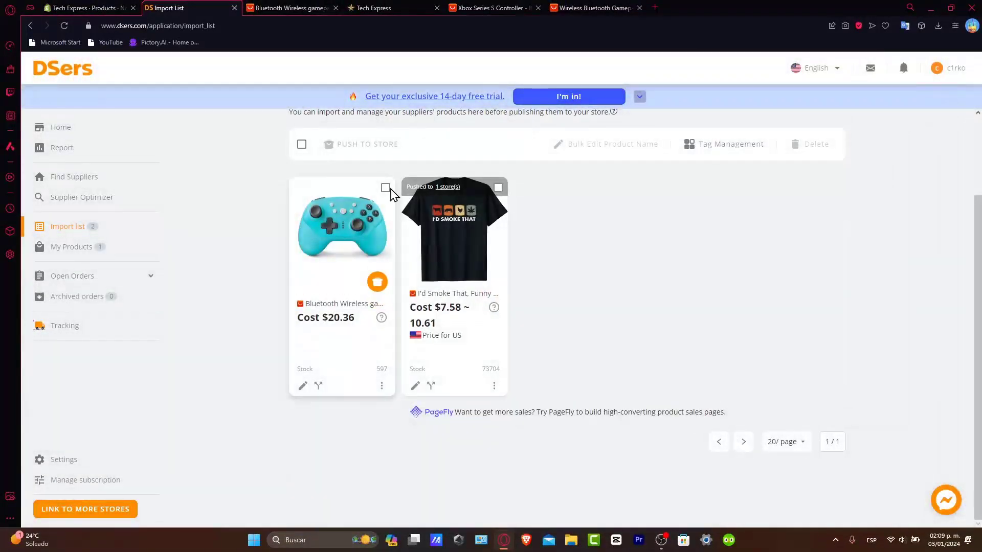
left_click(387, 188)
left_click(377, 282)
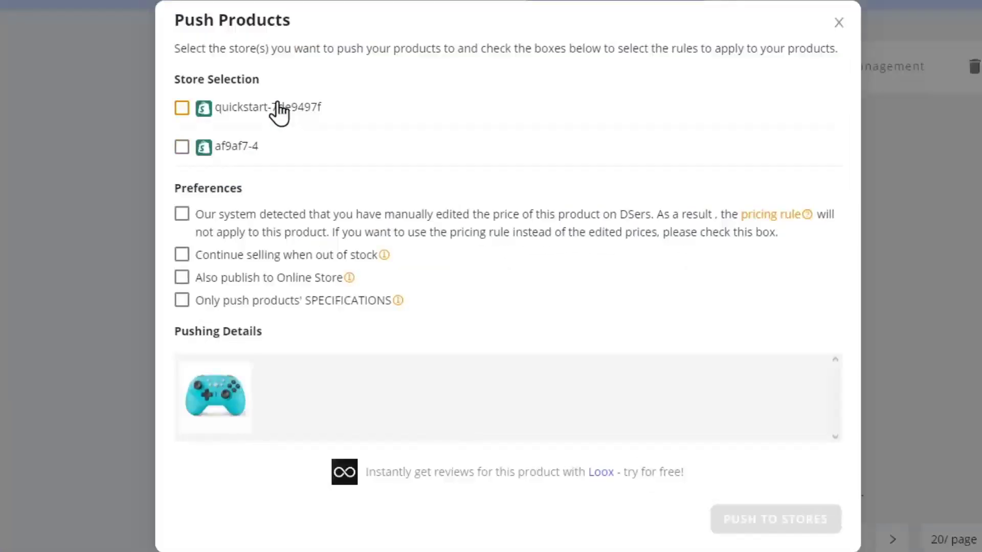
left_click_drag(277, 107, 282, 108)
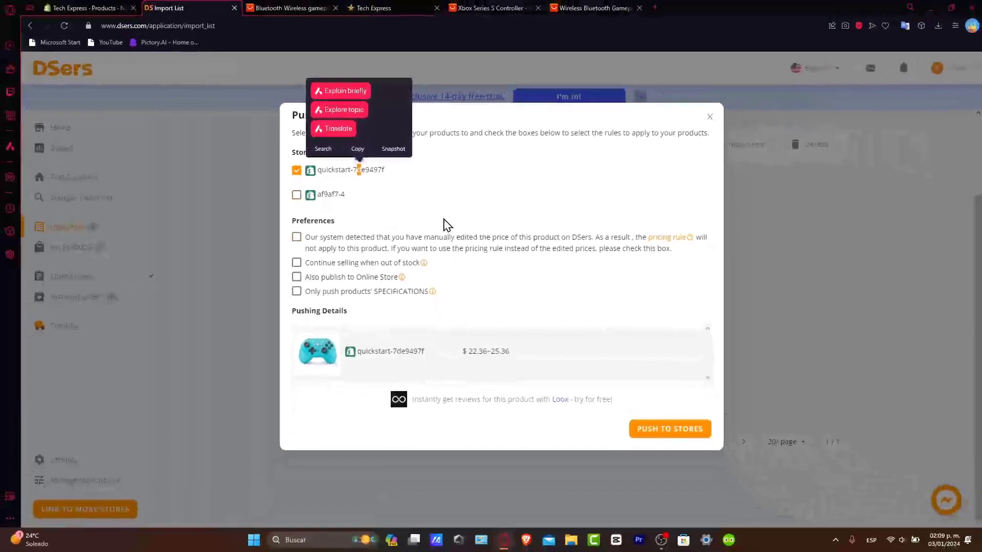
left_click(296, 195)
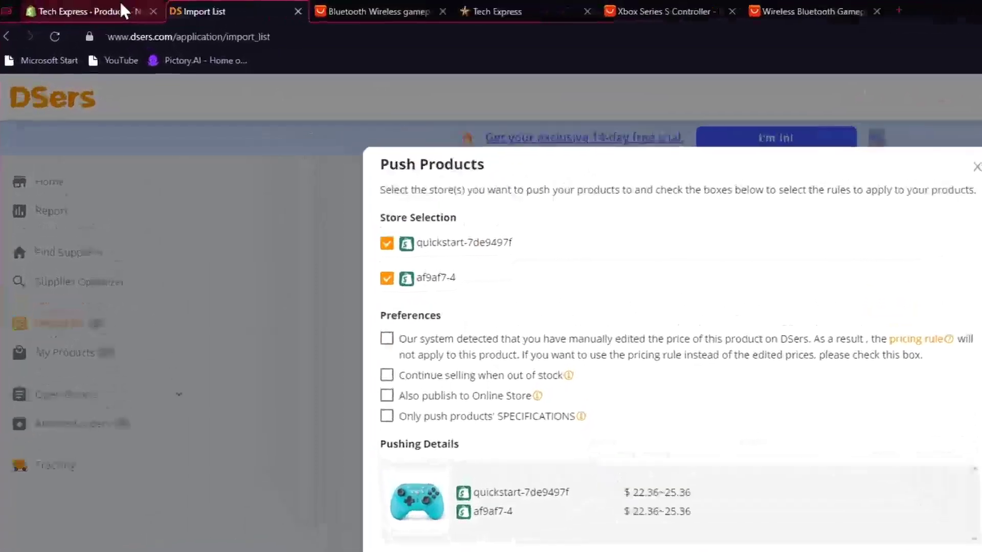
- Keep only the Shopify store as destination, tick Pricing rule, and push the gamepad
left_click(115, 7)
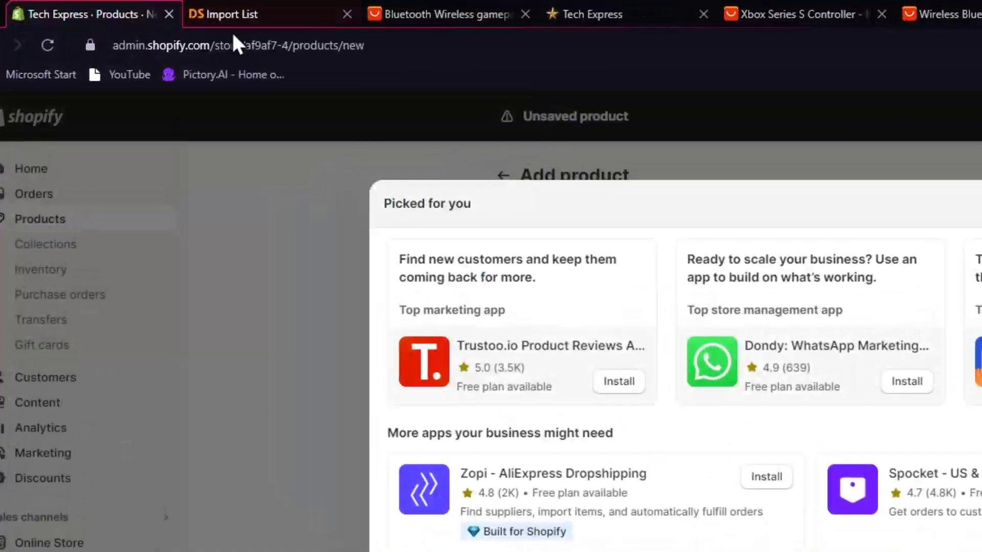
left_click_drag(243, 45, 256, 46)
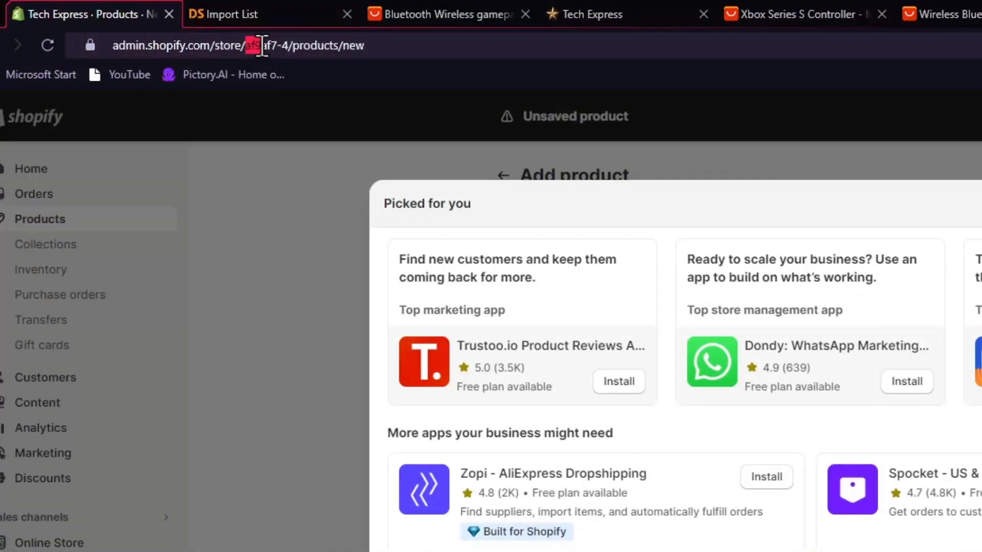
left_click(246, 16)
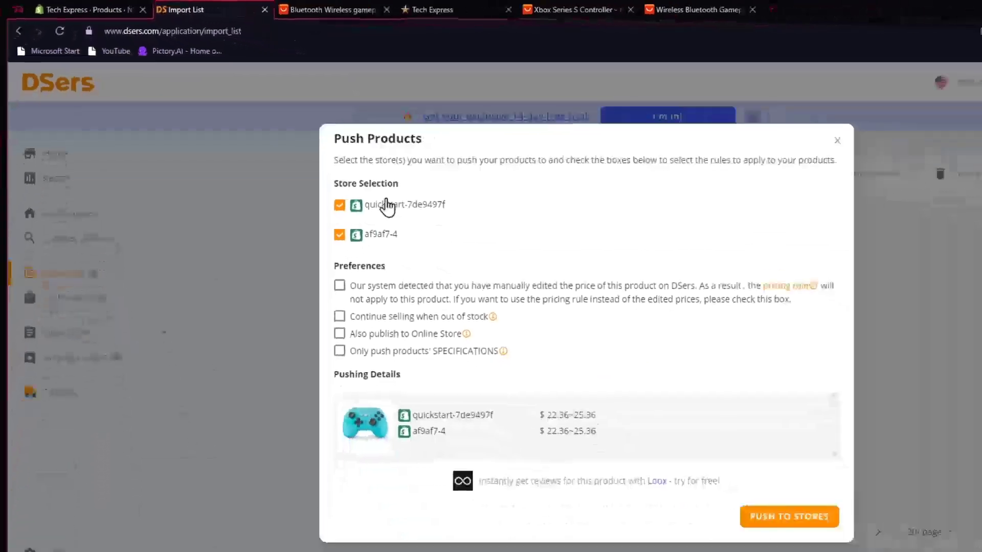
left_click(486, 300)
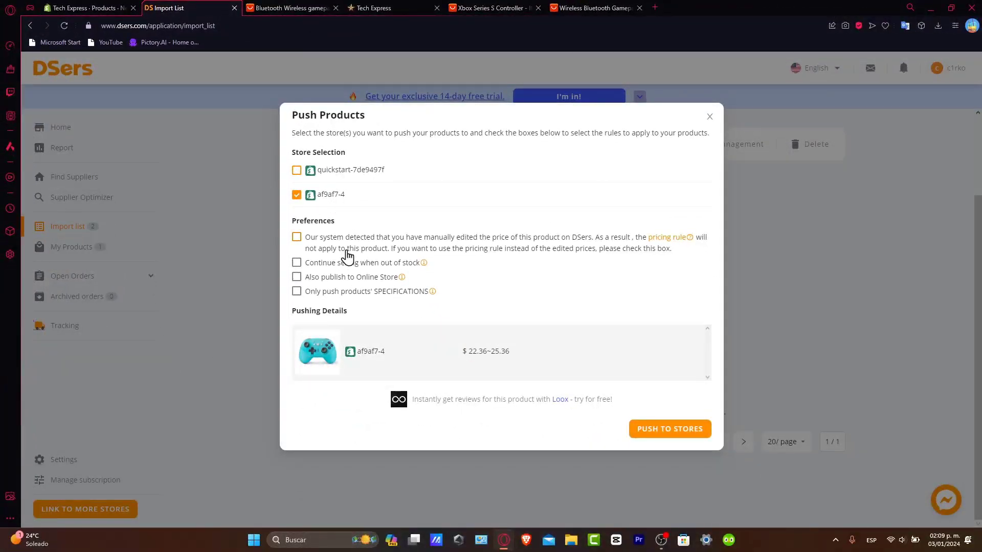
left_click(539, 251)
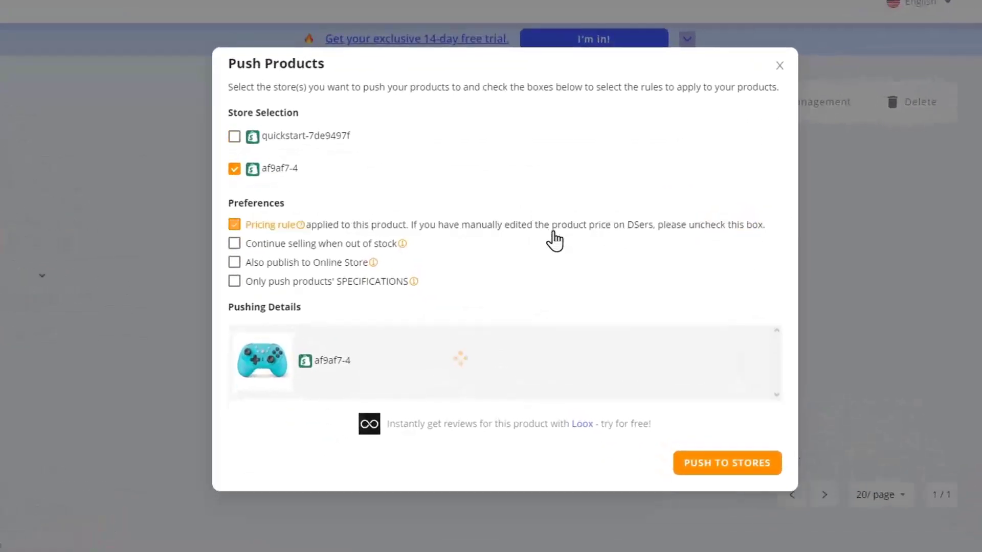
left_click(722, 464)
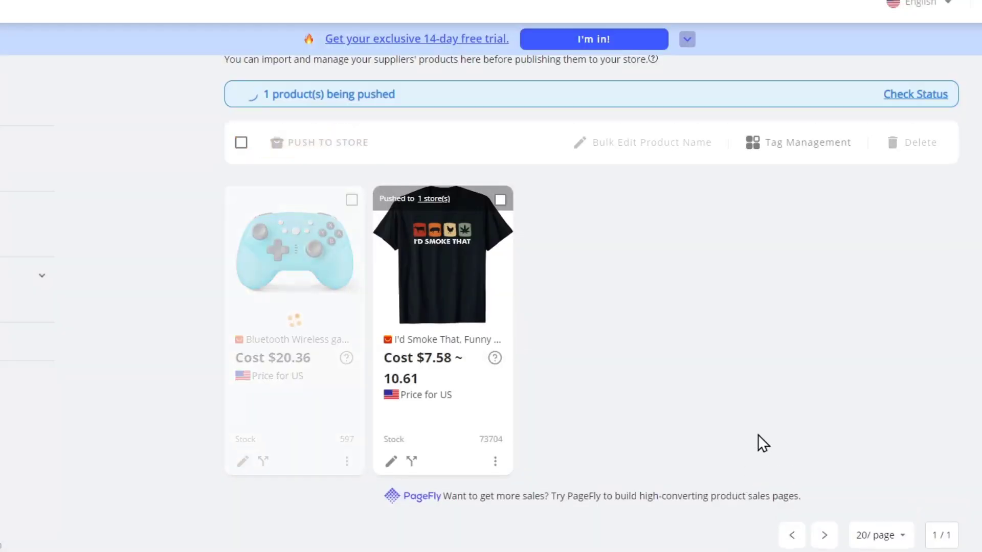
mouse_move(461, 307)
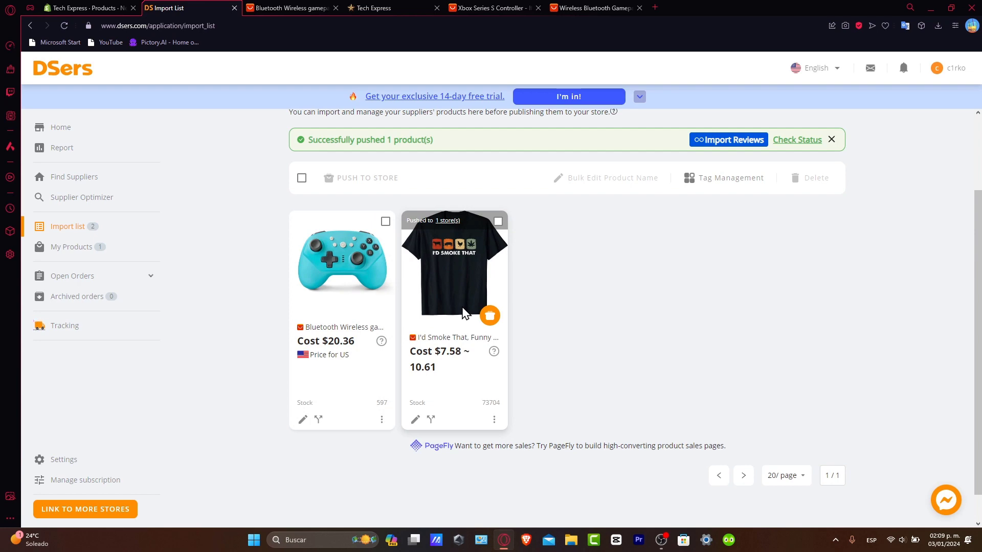
- In Shopify Products, open the Bluetooth Wireless gamepad and scroll to its Search engine listing
left_click(90, 7)
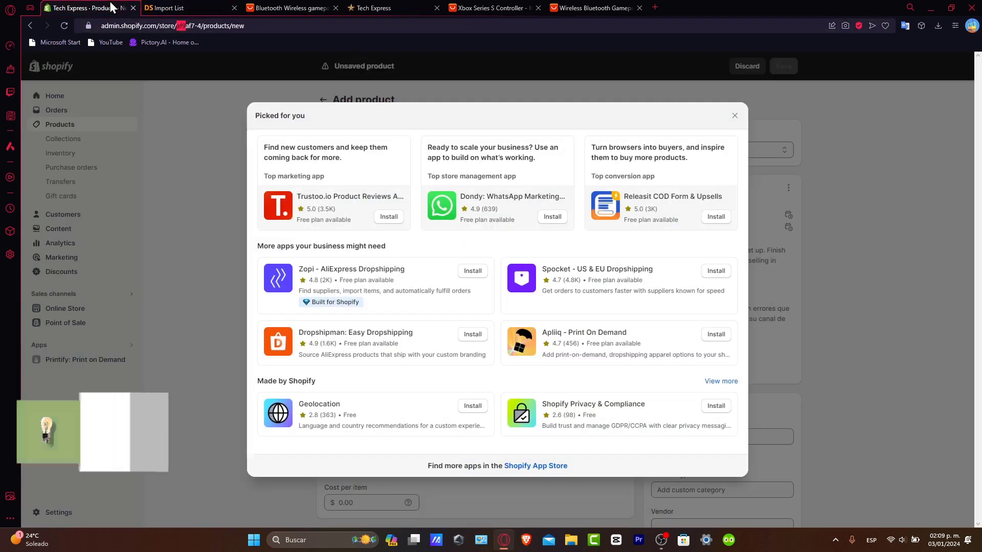
left_click(182, 226)
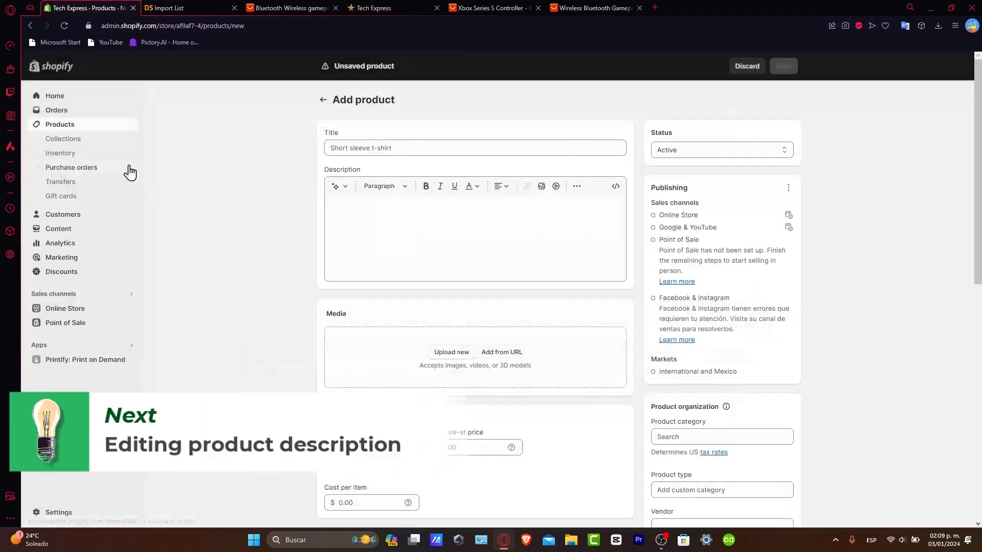
left_click(95, 126)
scroll(416, 377, "down", 4)
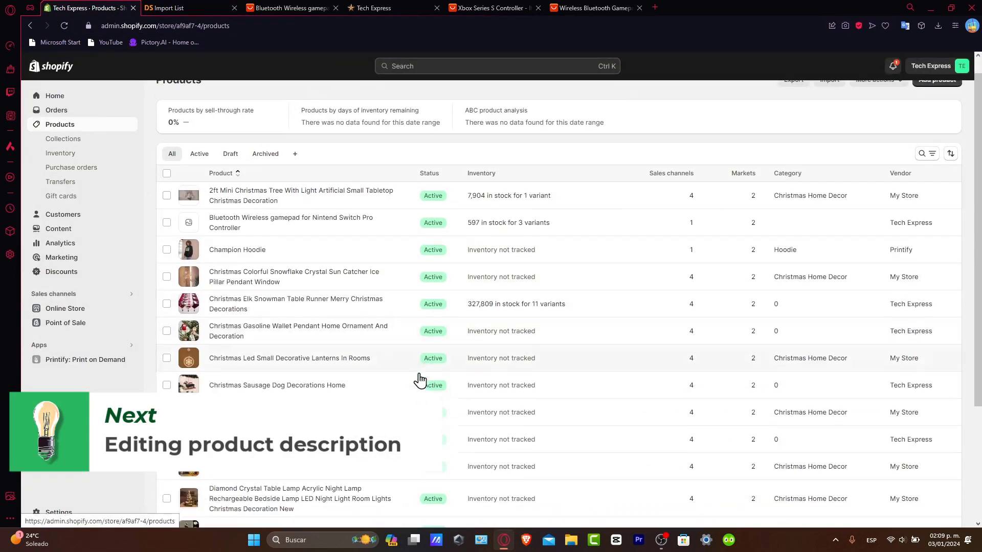
scroll(381, 204, "up", 4)
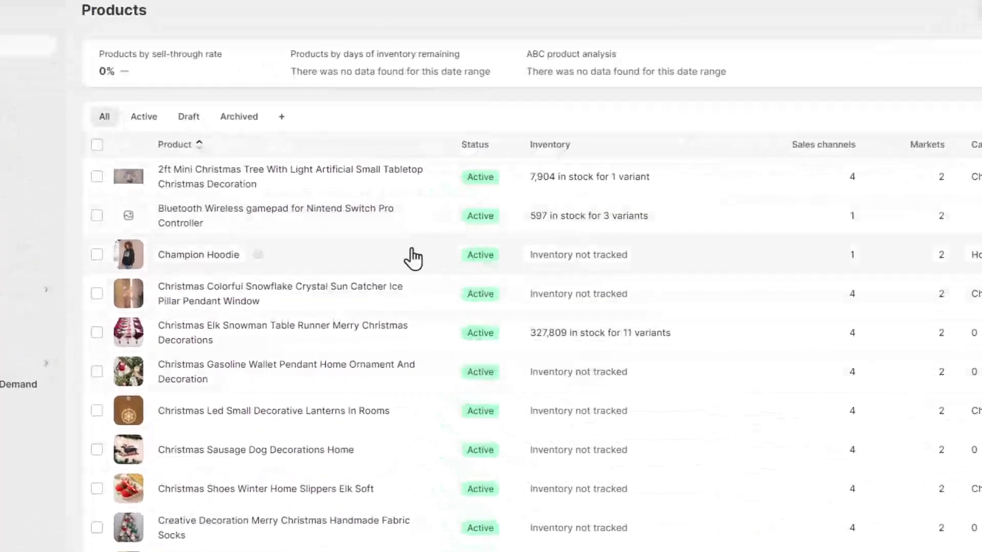
left_click(287, 225)
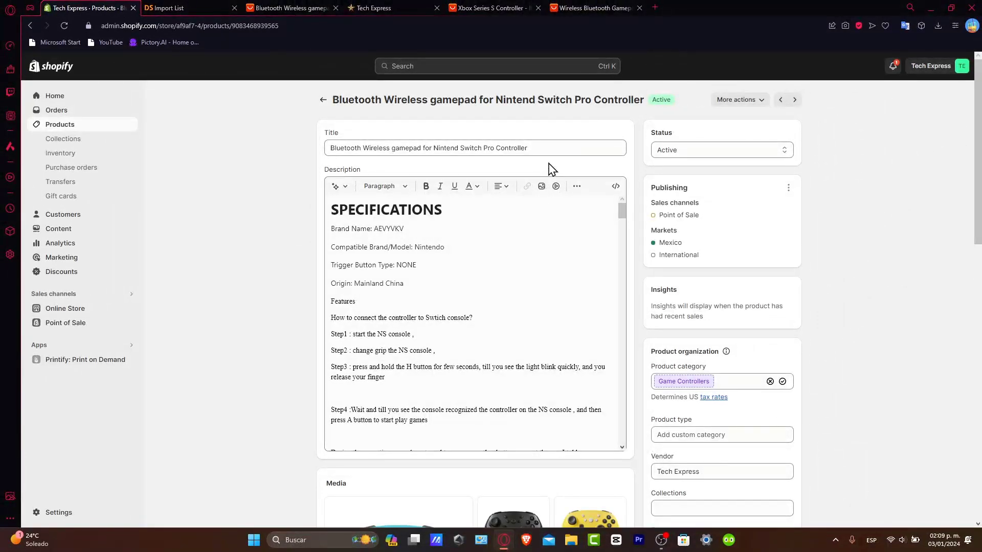
scroll(495, 298, "down", 3)
scroll(292, 339, "down", 6)
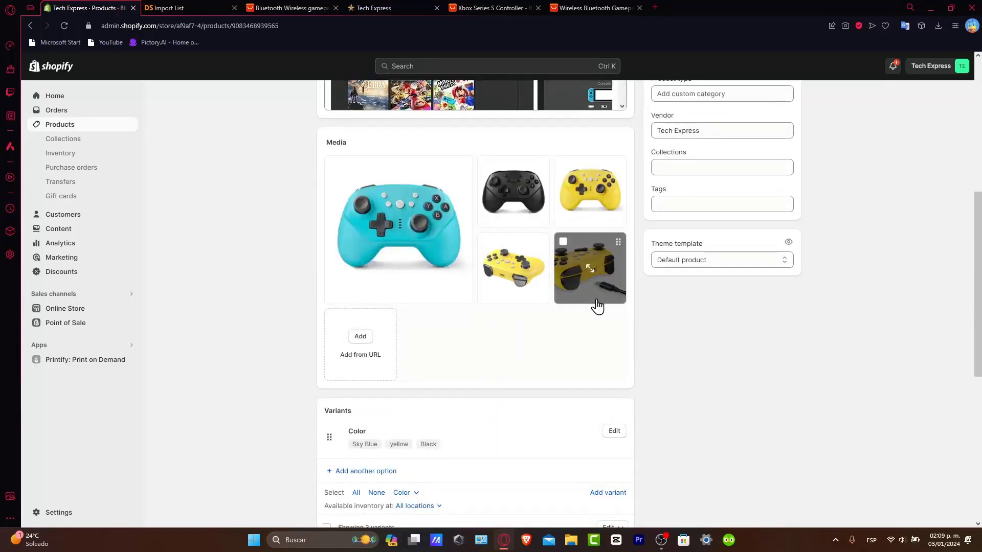
scroll(577, 336, "down", 6)
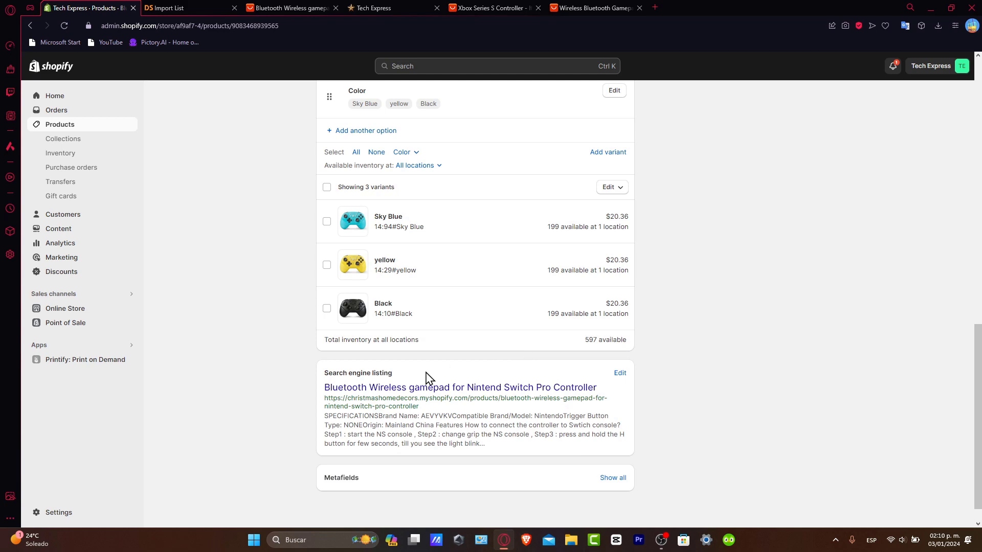
- Change the search listing page title to 'Nintendo Switch Pro Controller Bluetooth Small'
left_click(620, 373)
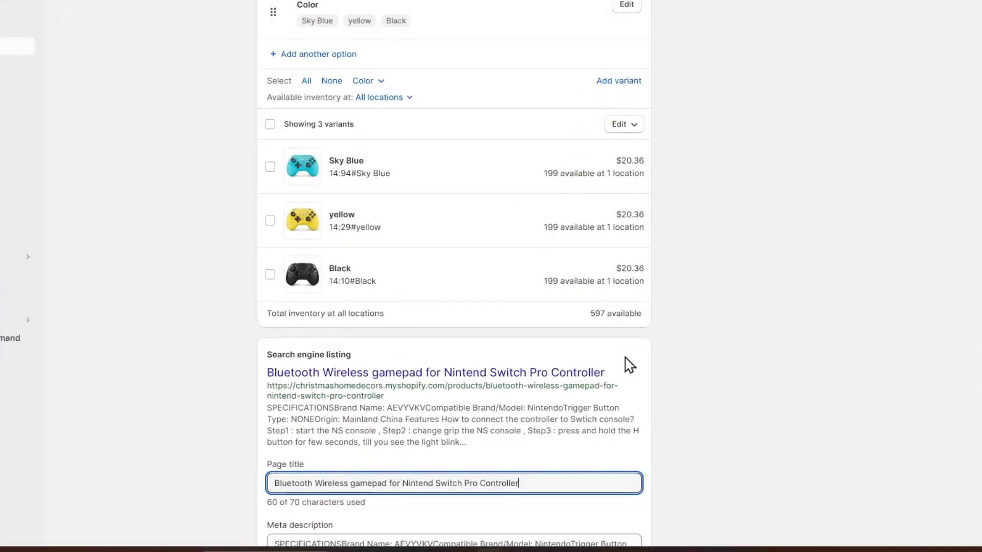
scroll(559, 408, "down", 4)
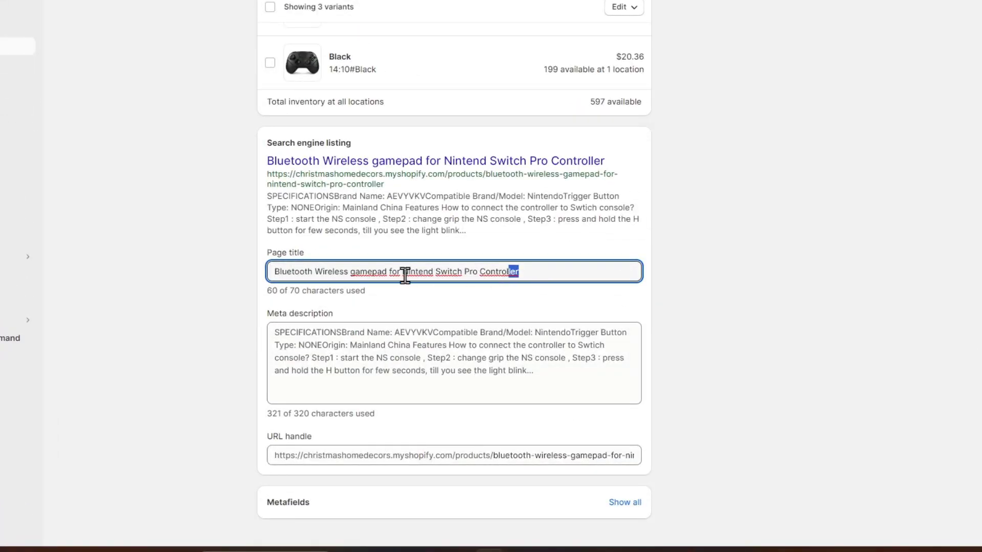
left_click_drag(403, 272, 291, 281)
key("BackSpace")
key("BackSpace")
key("BackSpace")
key("BackSpace")
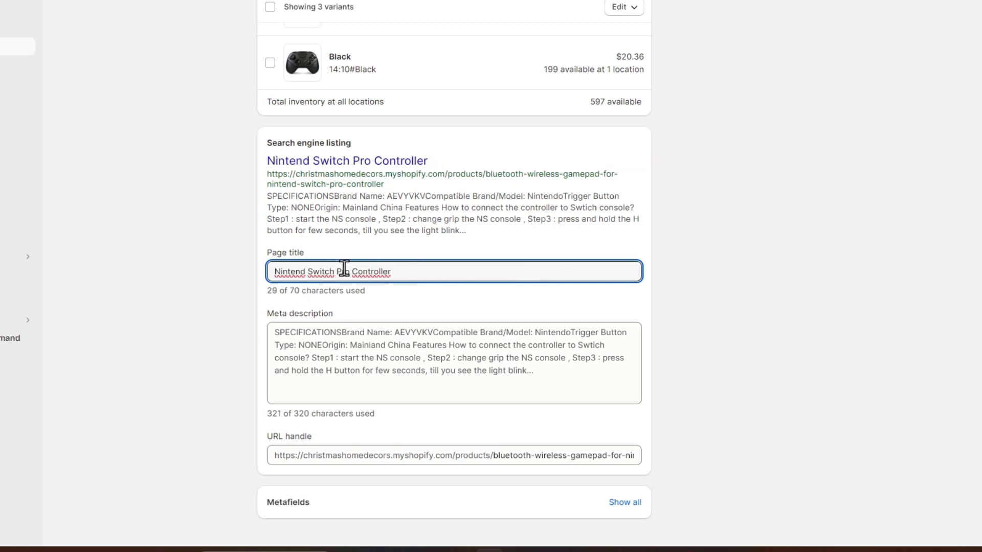
key("ctrl+a")
type("Nintendo Switch Pro Controller Bluetooth Small")
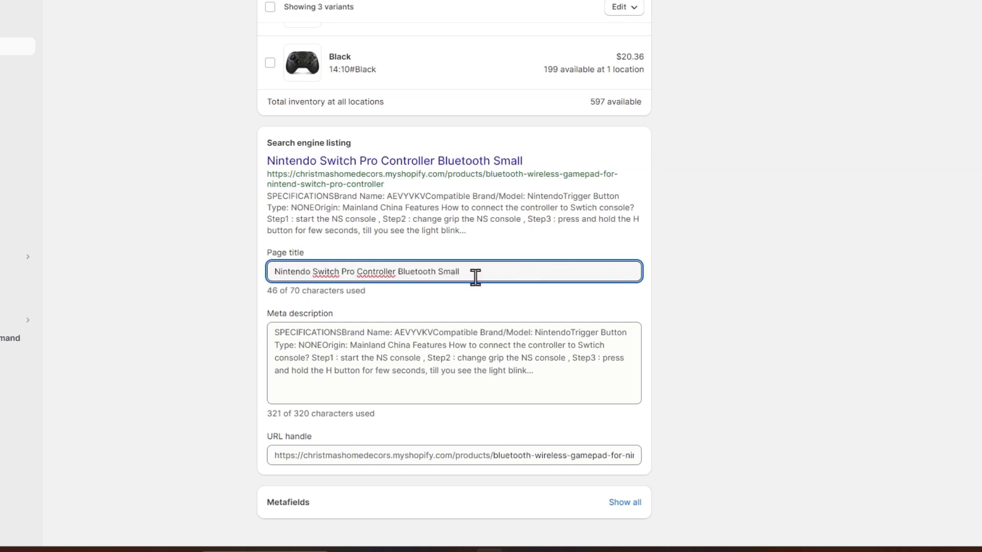
- Replace the meta description with a shorter summary and save the product
left_click(533, 394)
key("ctrl+a")
type("SPECIFICATIONSBrand Name: AEVYVKVCompatible Brand/Model: NintendoTrigger Button Type: NONEOrigin: Mainland China Features How to connect the controller to Swtich console? Step1 : start the NS console , Step2 : change grip the NS console , Step3 : press and hold the H button for few seconds, till you see the light blink quickly, and you release your finger Step4 :Wait and till you see the console recognized the controller on the NS console , and then press A button to start play games During the operation , you do not need to press any other buttons except the one I told you Note: It supports Xbox Bluetooth mode by holding Home+A.")
left_click(451, 396)
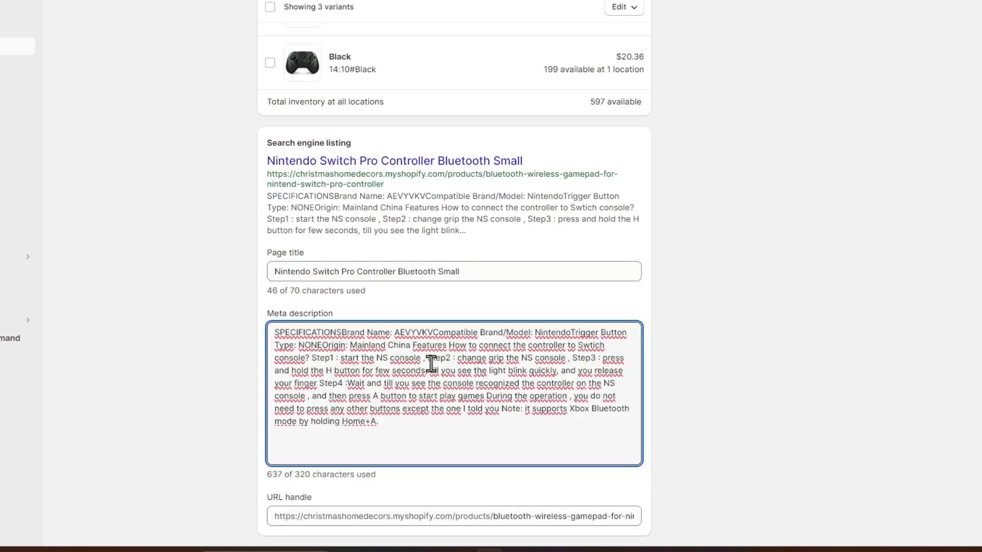
key("ctrl+z")
left_click(579, 394)
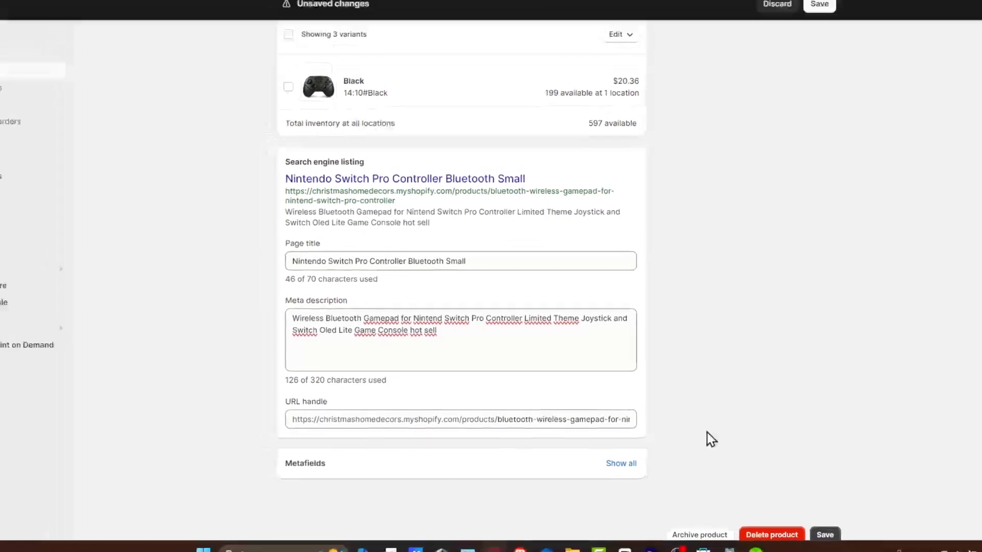
left_click(825, 536)
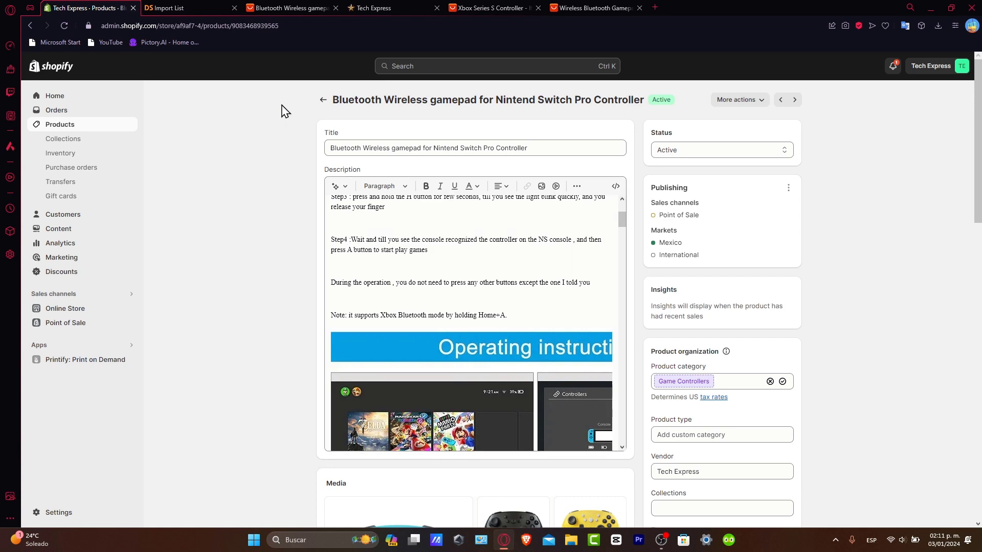
- Go back to Products, view the empty Orders page, then return to the DSers import list
left_click(323, 100)
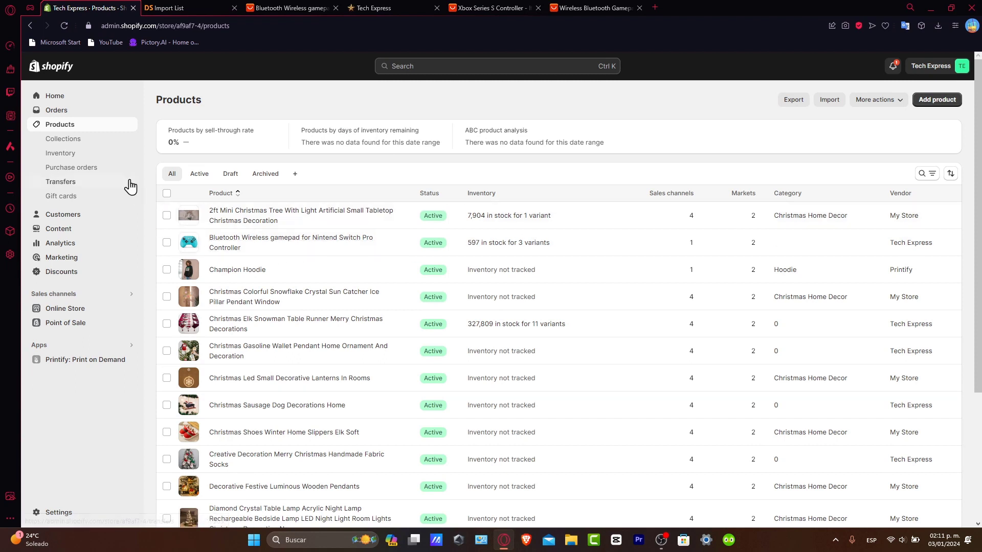
left_click(80, 114)
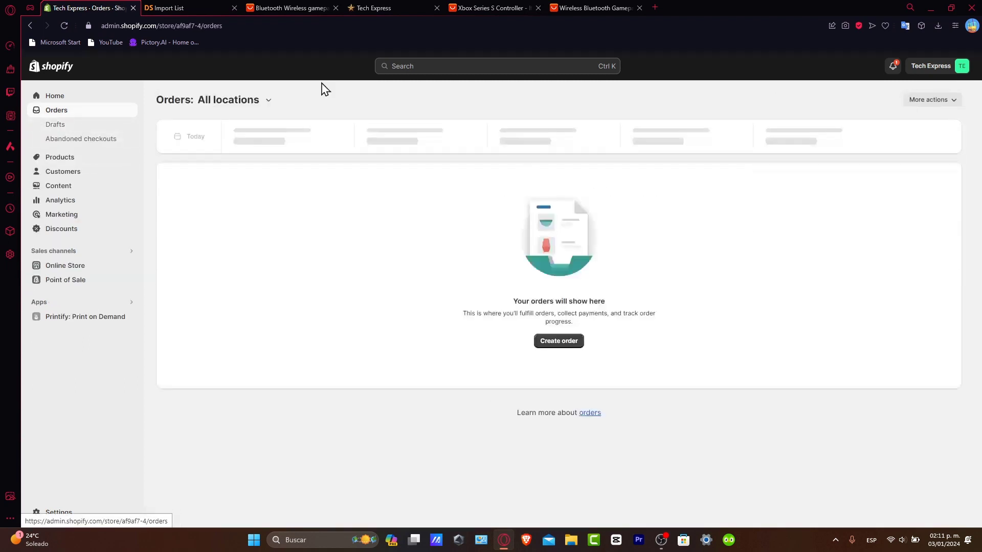
left_click(173, 6)
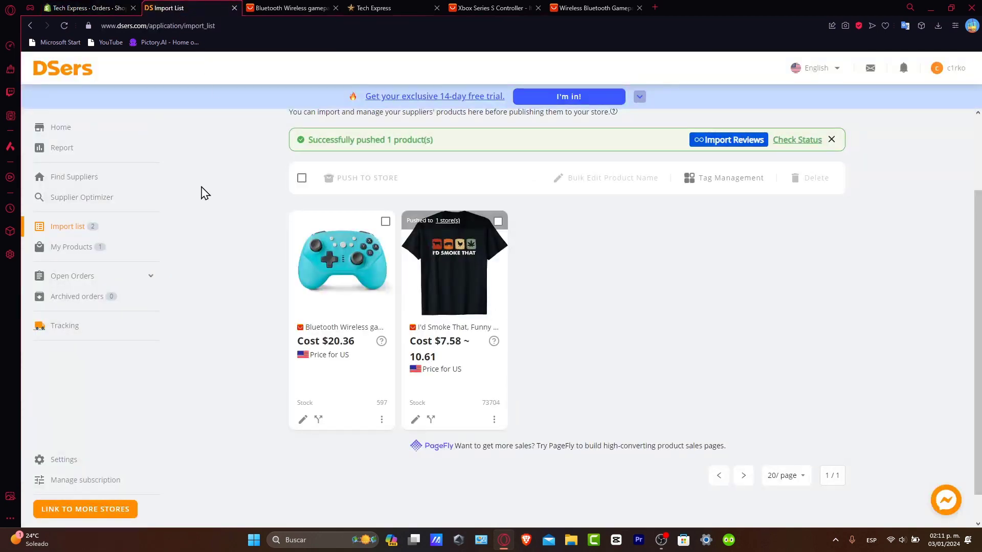
- Check DSers' empty AliExpress open orders, then go to Shopify's Products list
left_click(77, 276)
left_click(70, 297)
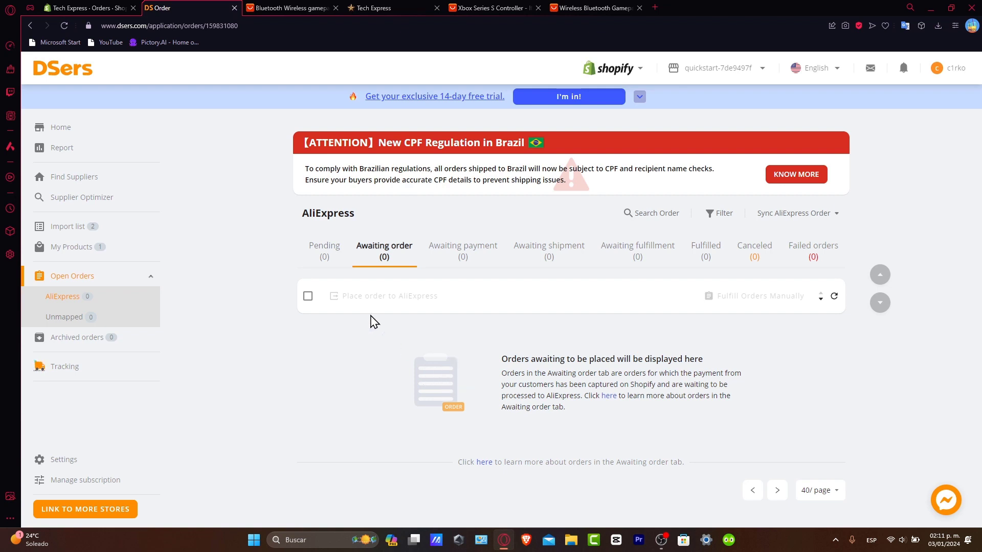
left_click(84, 8)
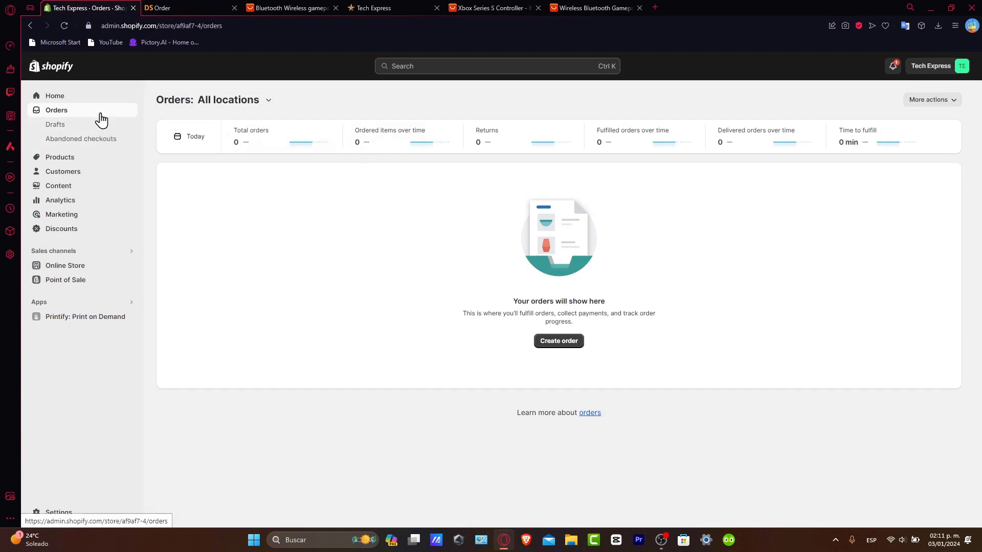
left_click(81, 158)
- Compare the AliExpress 'xbox series s controller' results with Shopify Products, ending on Products
left_click(498, 8)
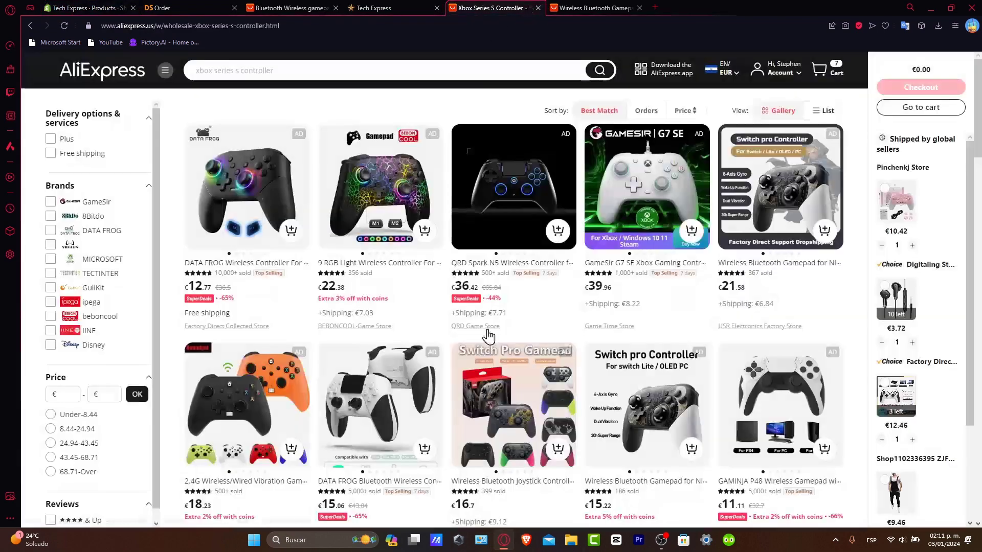
left_click(85, 8)
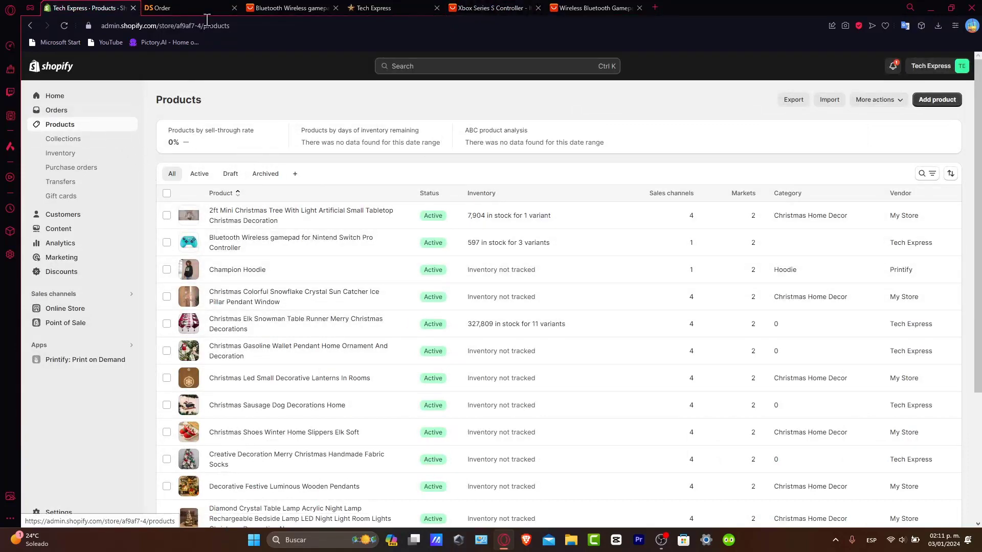
left_click(517, 8)
mouse_move(508, 219)
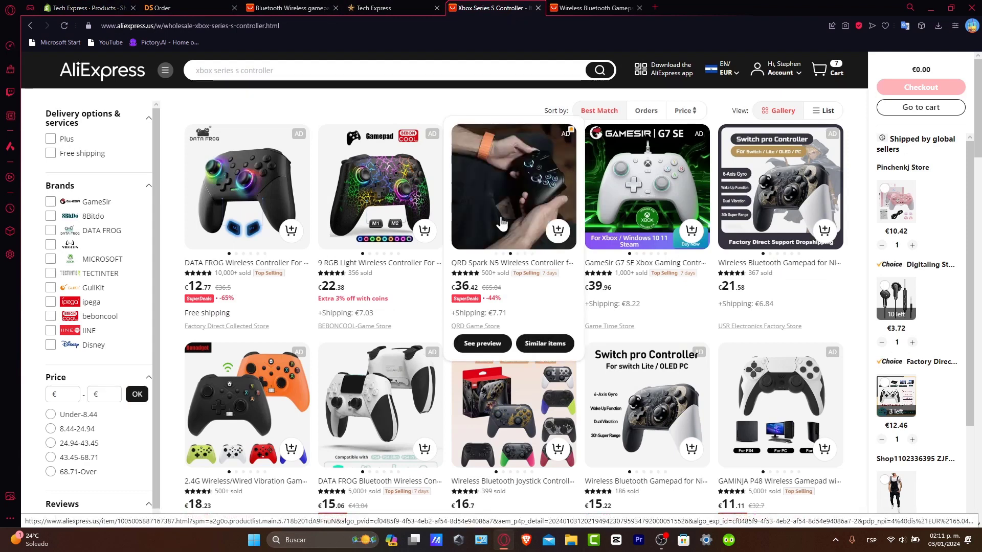
left_click(85, 8)
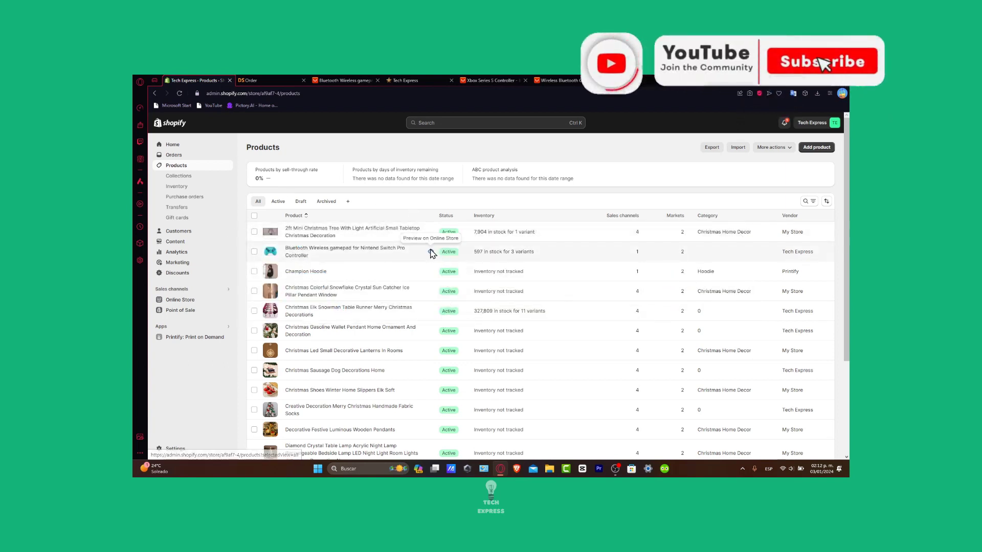
- Preview the gamepad on the online store from its Products row
left_click(431, 252)
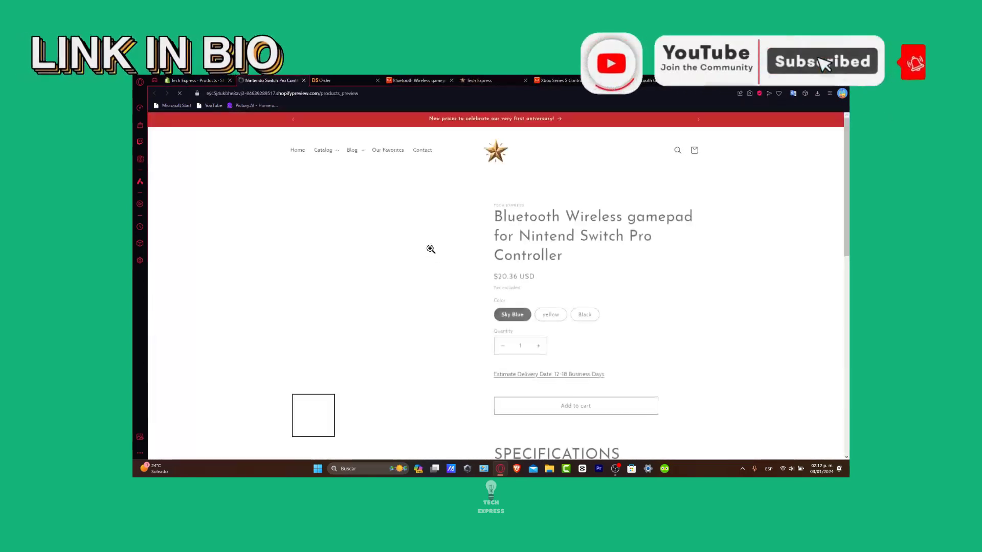